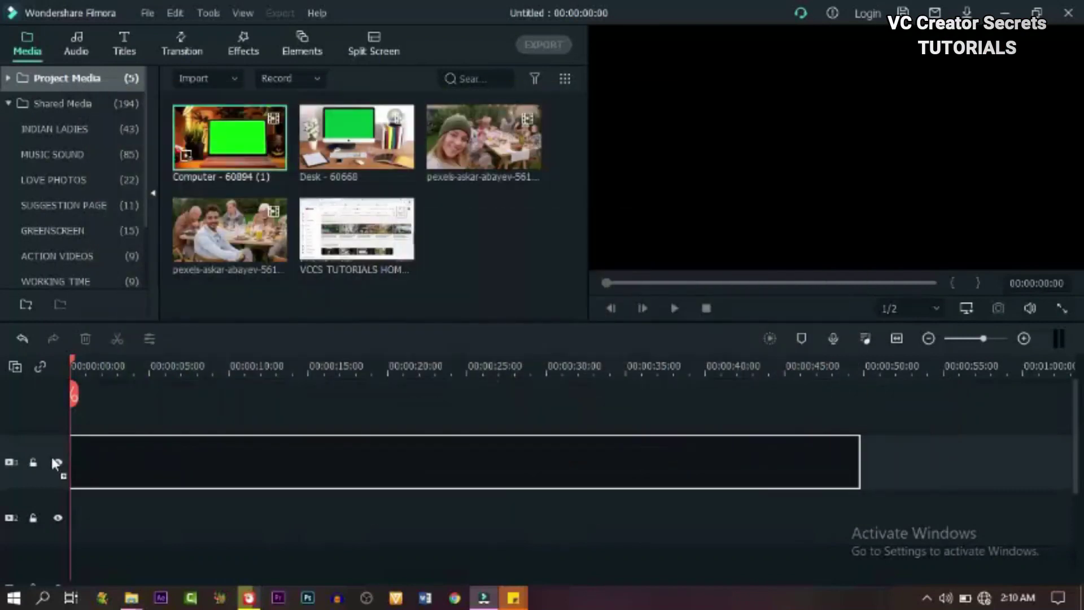
Place the Computer green-screen clip at 1920x1080 25fps, with the VCCS TUTORIALS clip on the track above.
{"action": "left_click_drag", "start_coordinate": [79, 449], "coordinate": [80, 450]}
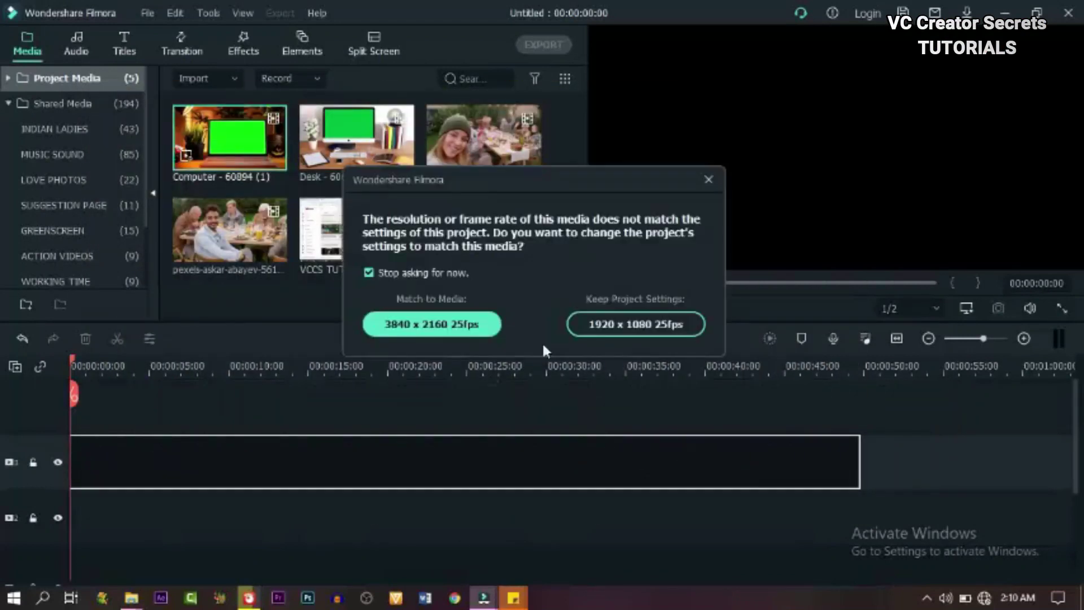
{"action": "left_click", "coordinate": [623, 320]}
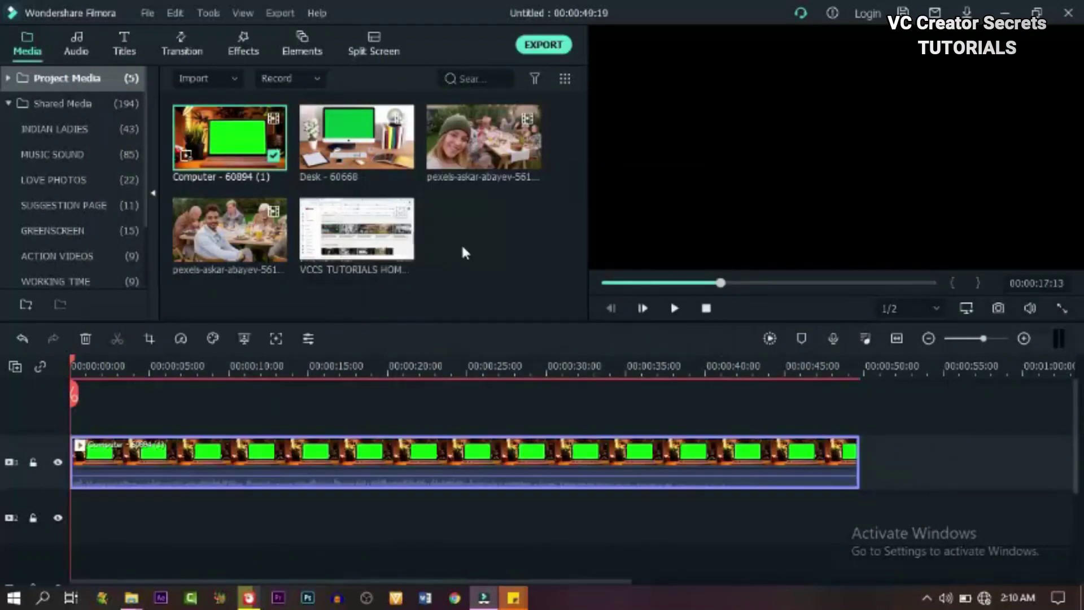
{"action": "left_click_drag", "start_coordinate": [356, 232], "coordinate": [240, 455]}
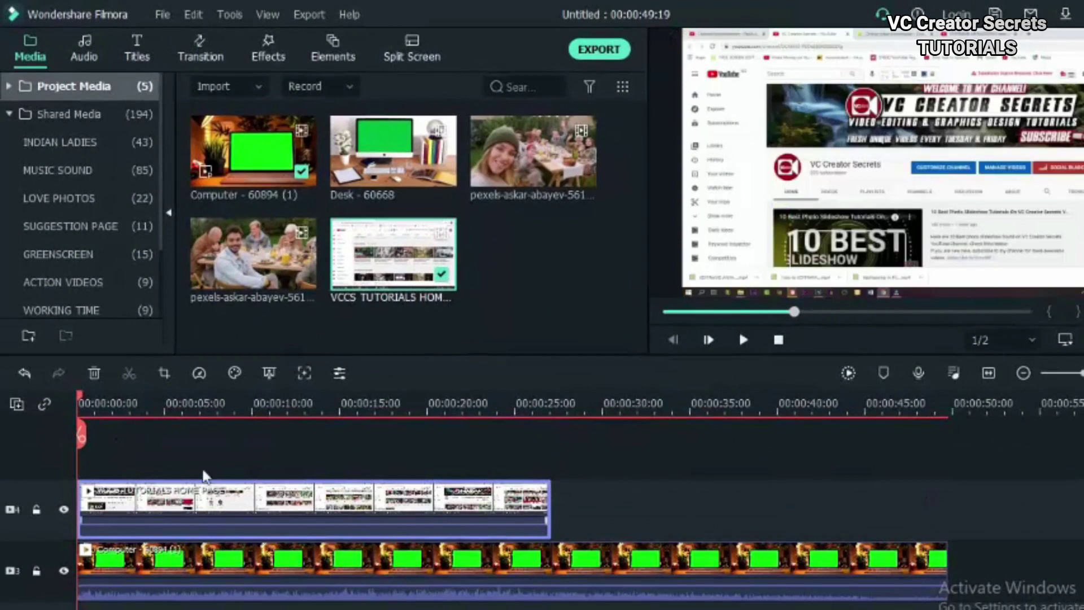
Split the laptop and VCCS clips at the website clip's end and delete the trailing pieces.
{"action": "scroll", "coordinate": [206, 445], "scroll_direction": "down", "scroll_amount": 1}
{"action": "left_click", "coordinate": [549, 403]}
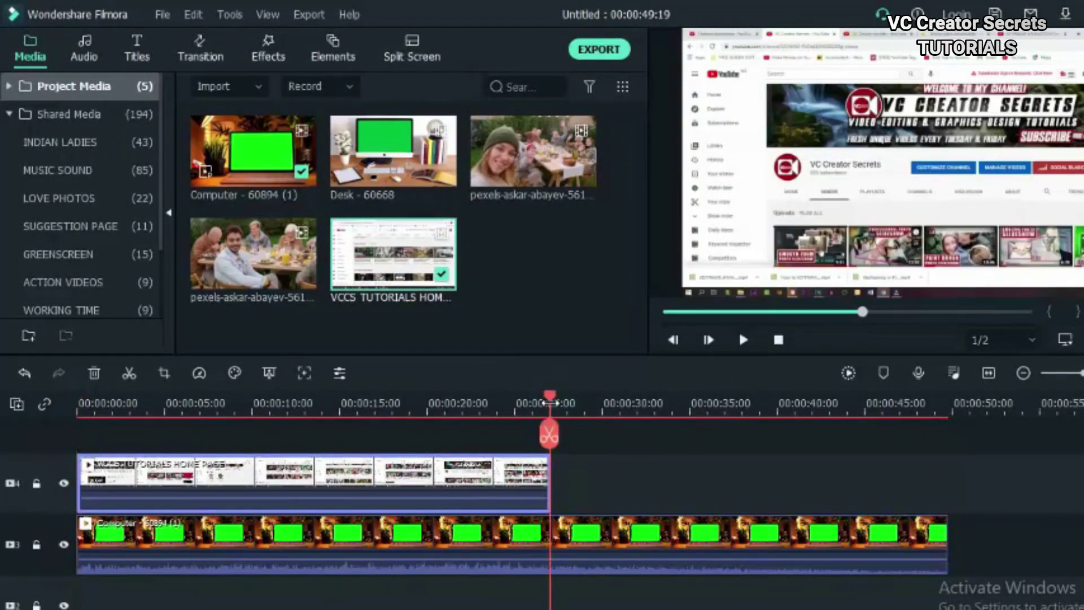
{"action": "left_click_drag", "start_coordinate": [549, 402], "coordinate": [540, 402]}
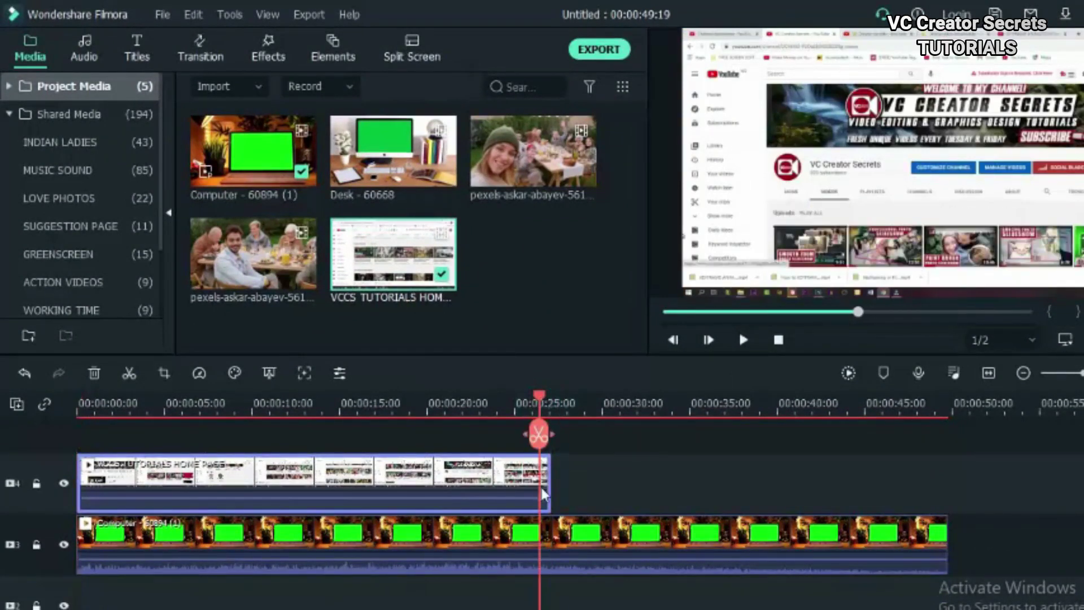
{"action": "left_click", "coordinate": [547, 522], "text": "ctrl"}
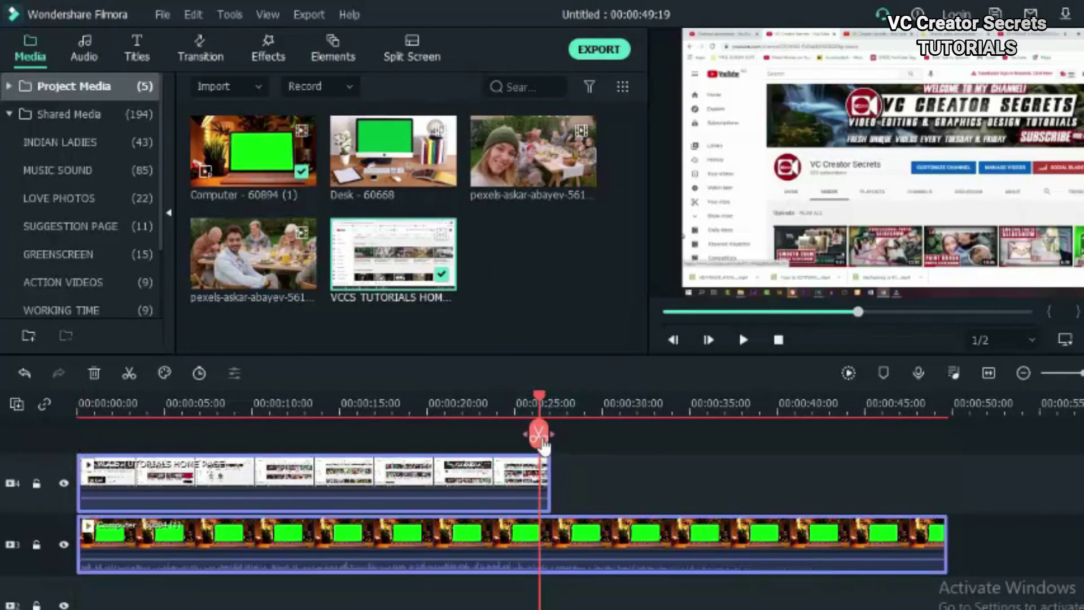
{"action": "left_click", "coordinate": [540, 434]}
{"action": "left_click", "coordinate": [94, 374]}
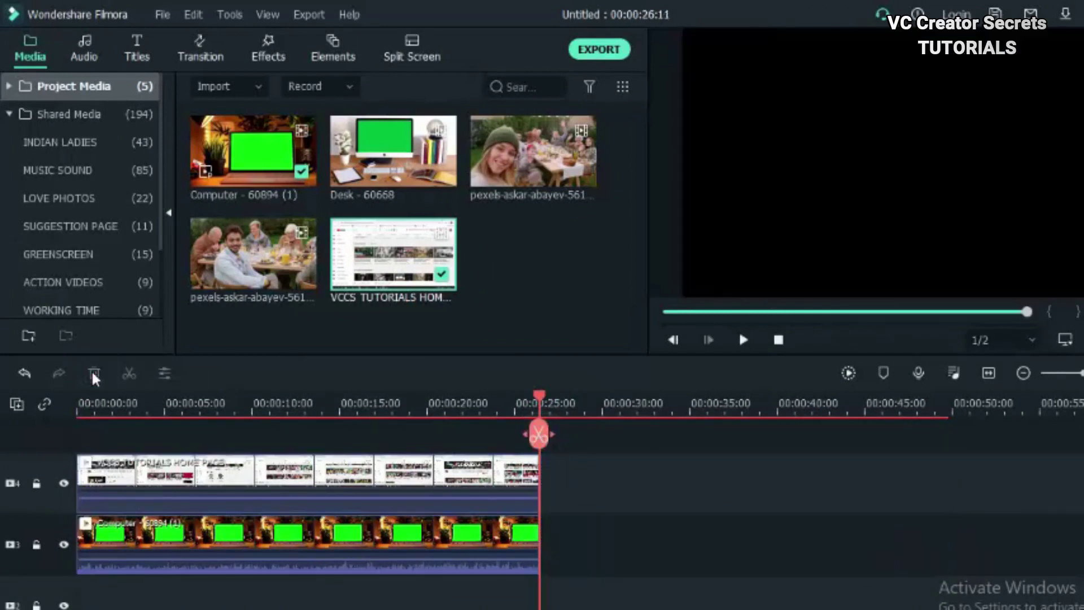
{"action": "left_click", "coordinate": [319, 402]}
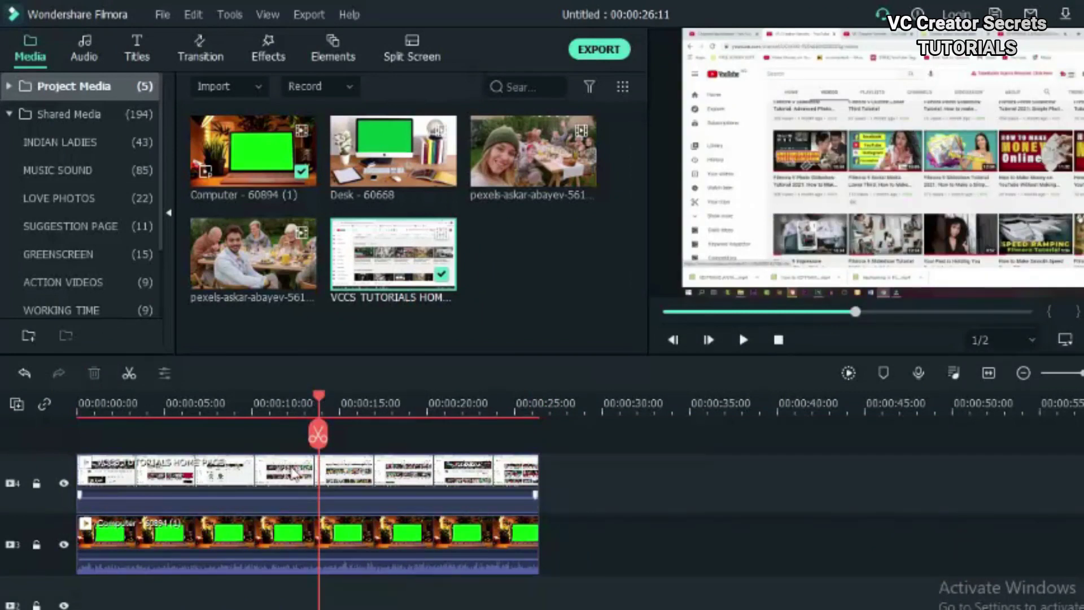
{"action": "left_click", "coordinate": [259, 477]}
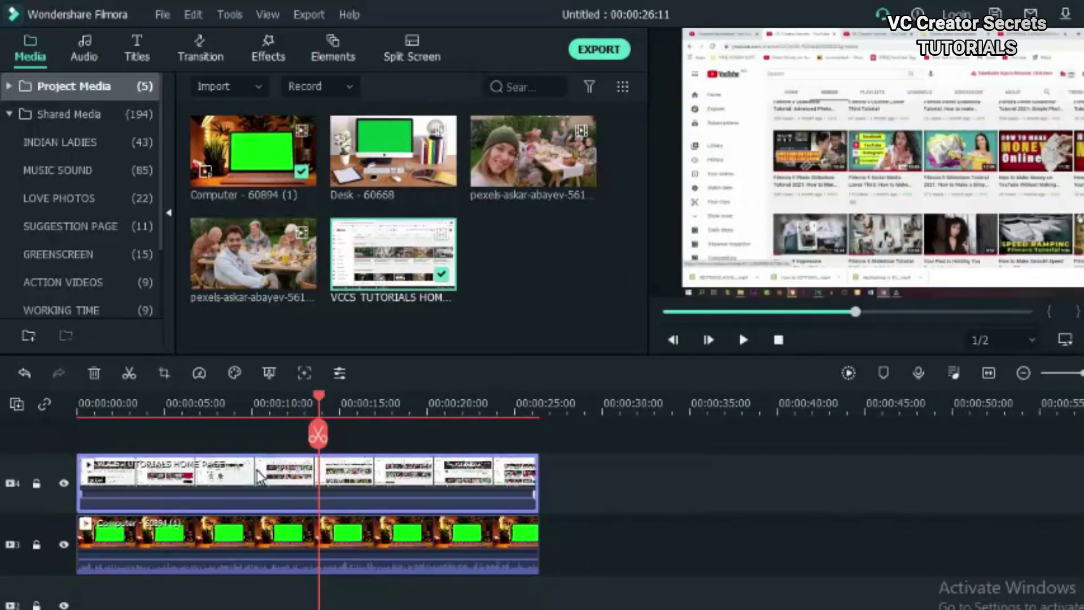
Open the VCCS clip's Chroma Key settings and move the Computer clip onto the track above it.
{"action": "double_click", "coordinate": [260, 477]}
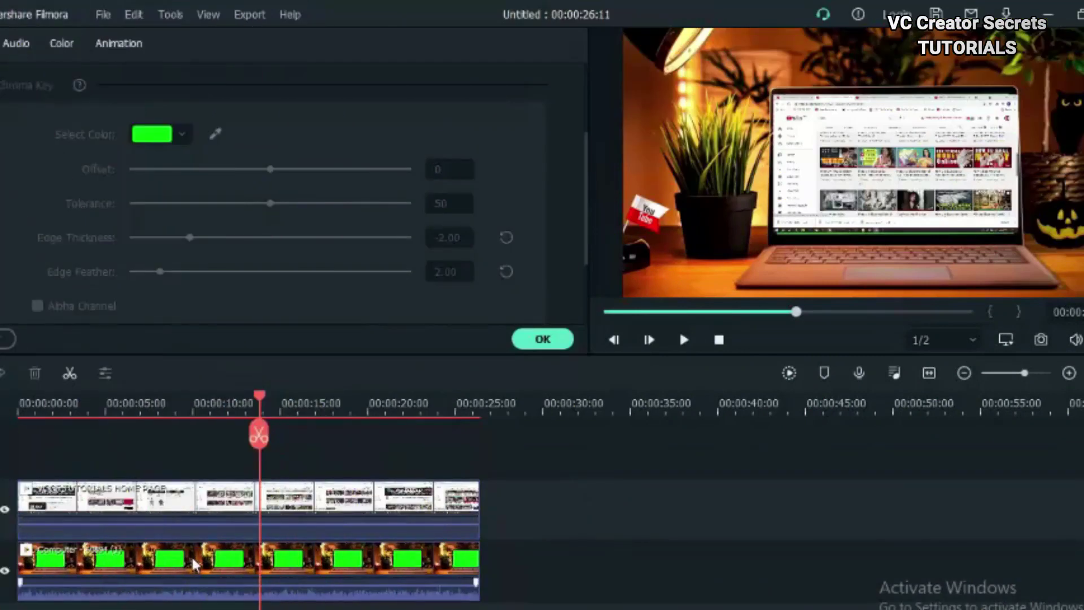
{"action": "left_click_drag", "start_coordinate": [194, 565], "coordinate": [178, 445]}
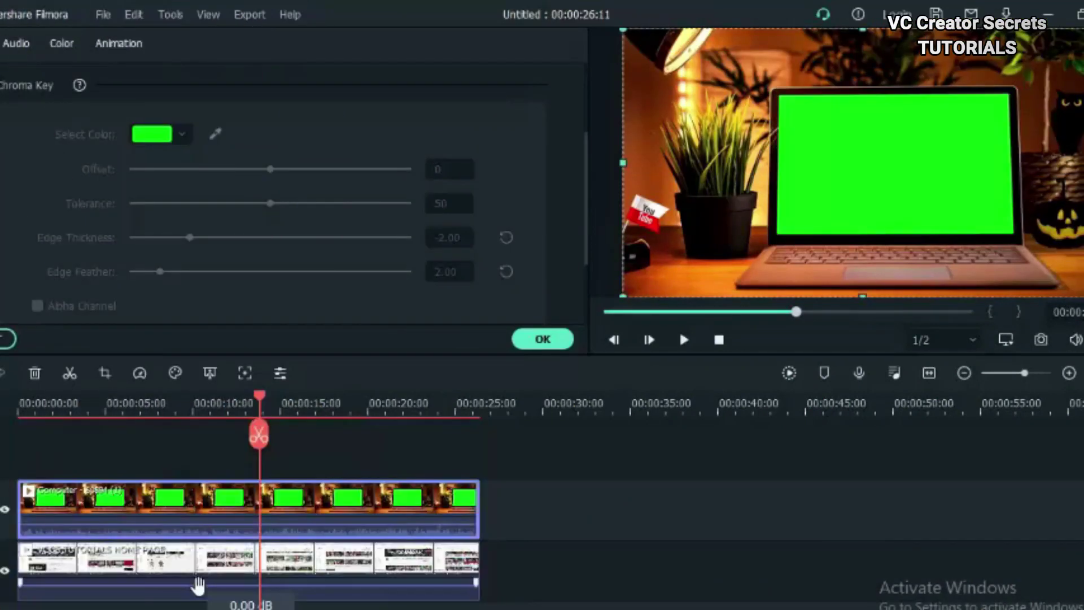
Eyedrop the laptop screen's green to key it out, then replay from the start to check.
{"action": "left_click", "coordinate": [213, 509]}
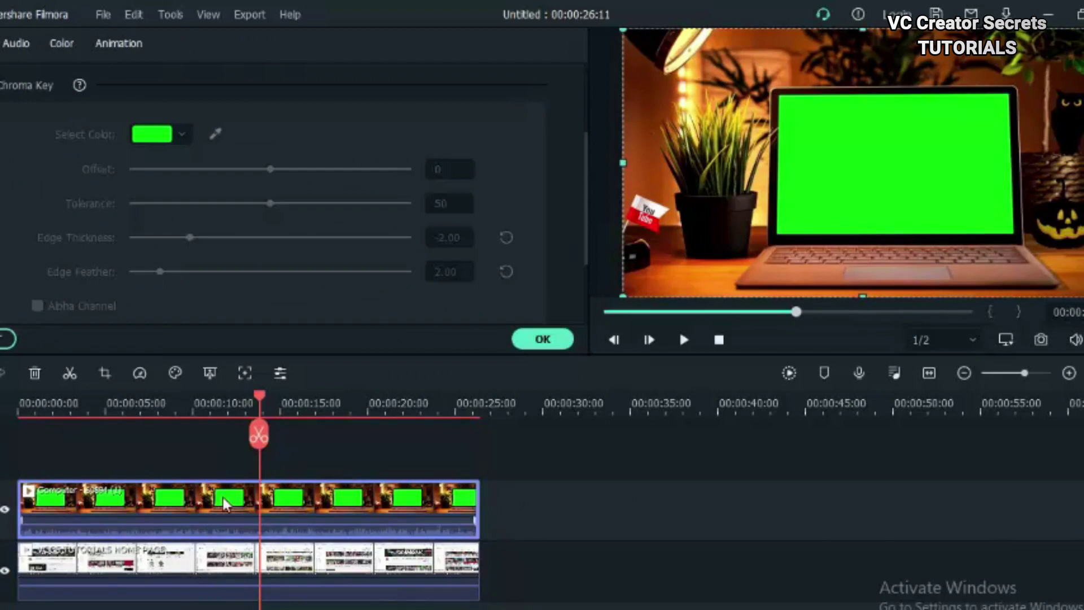
{"action": "left_click", "coordinate": [216, 136]}
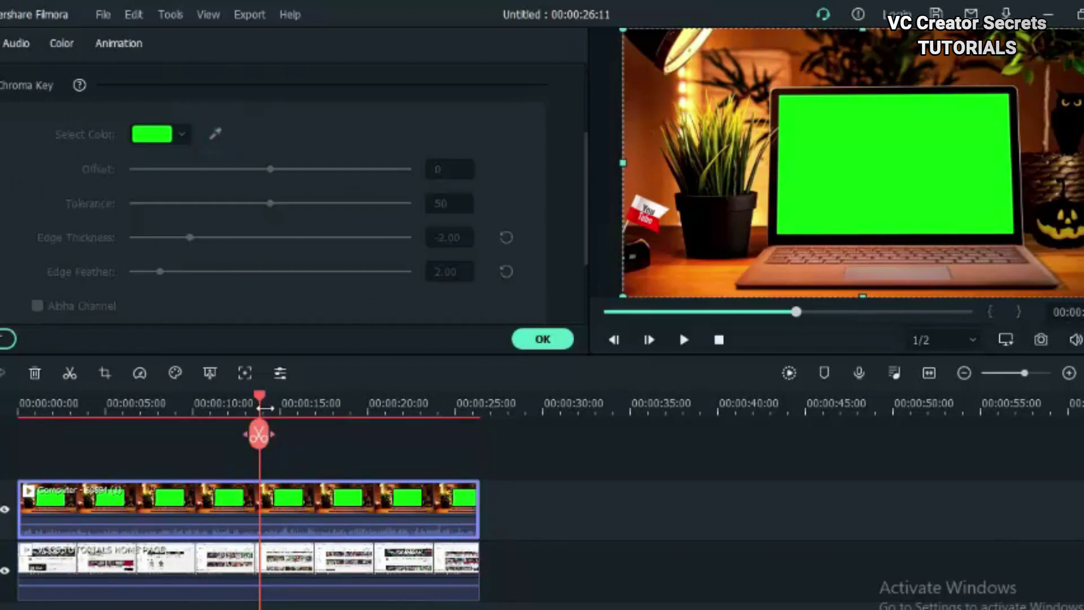
{"action": "left_click_drag", "start_coordinate": [259, 402], "coordinate": [158, 402]}
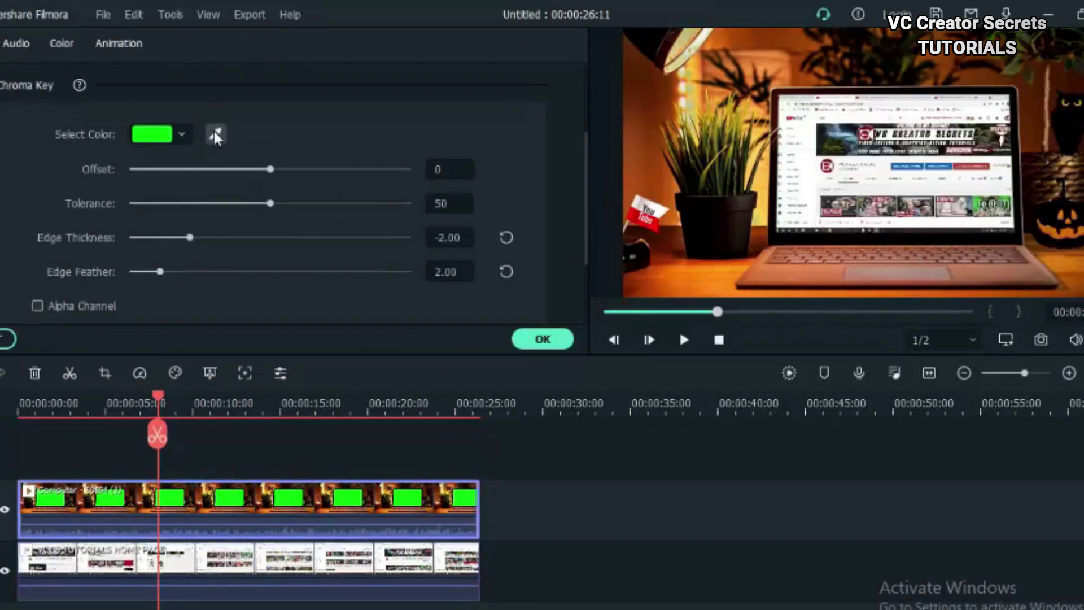
{"action": "left_click", "coordinate": [880, 173]}
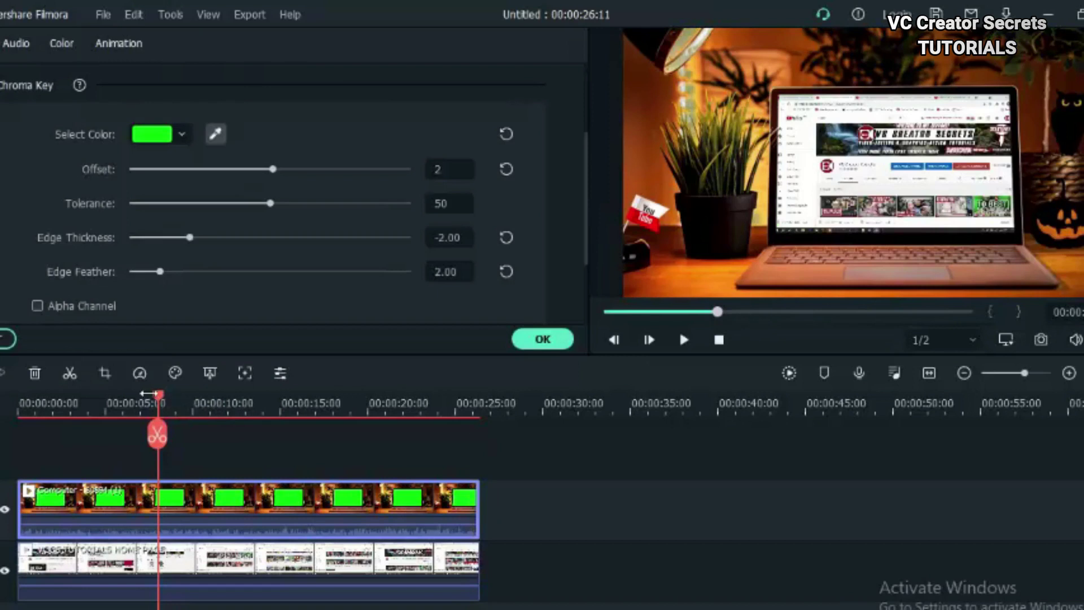
{"action": "left_click_drag", "start_coordinate": [157, 402], "coordinate": [21, 402]}
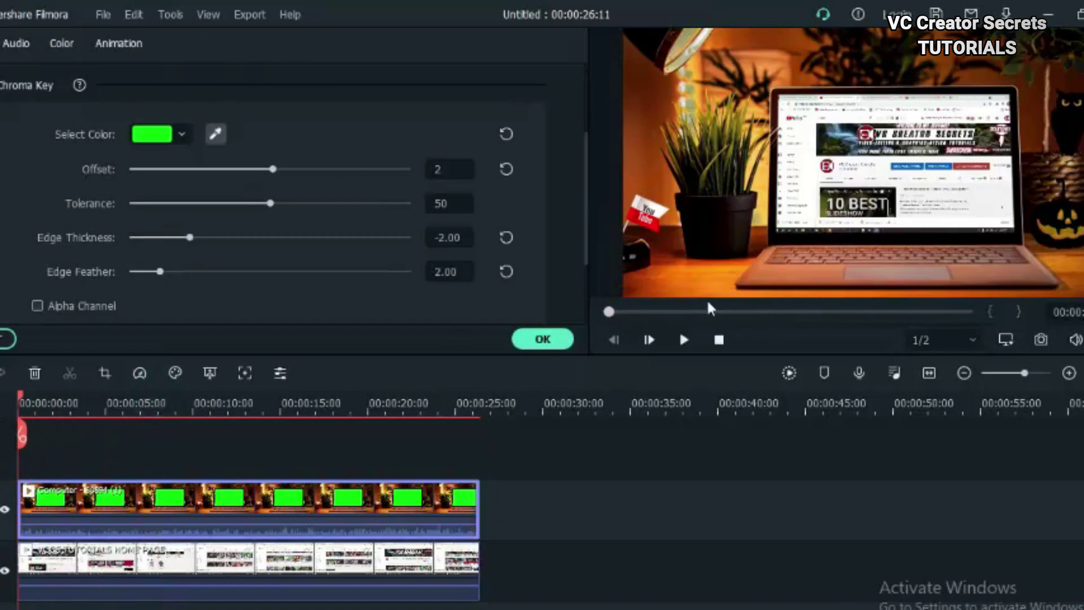
{"action": "left_click", "coordinate": [685, 340]}
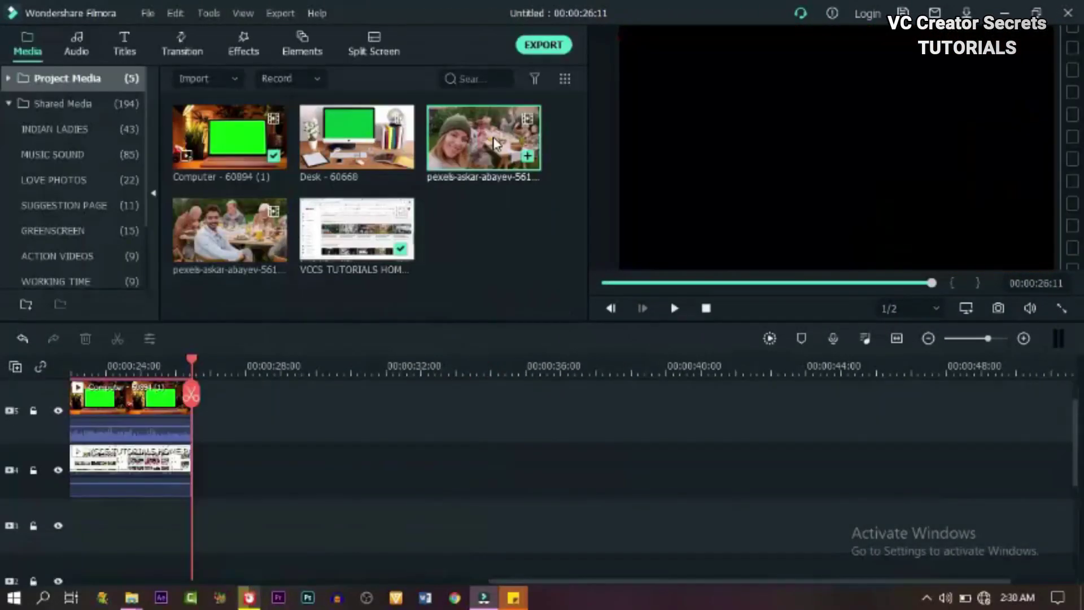
Add the selfie clip on track 4 and the Desk clip on track 5, trimming Desk at 00:00:37:03.
{"action": "left_click_drag", "start_coordinate": [483, 138], "coordinate": [198, 479]}
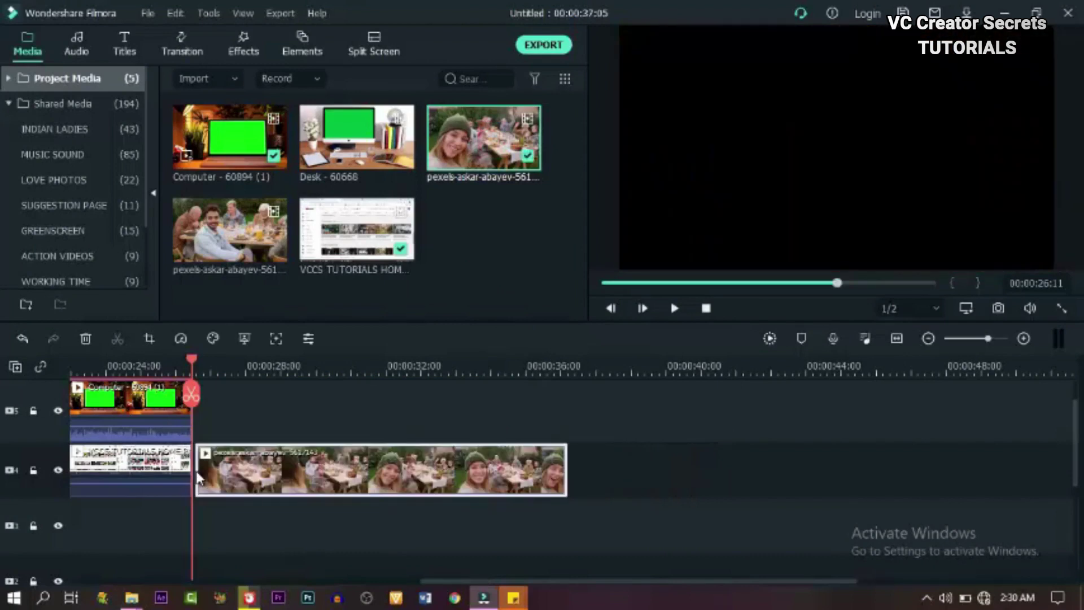
{"action": "left_click_drag", "start_coordinate": [367, 137], "coordinate": [251, 432]}
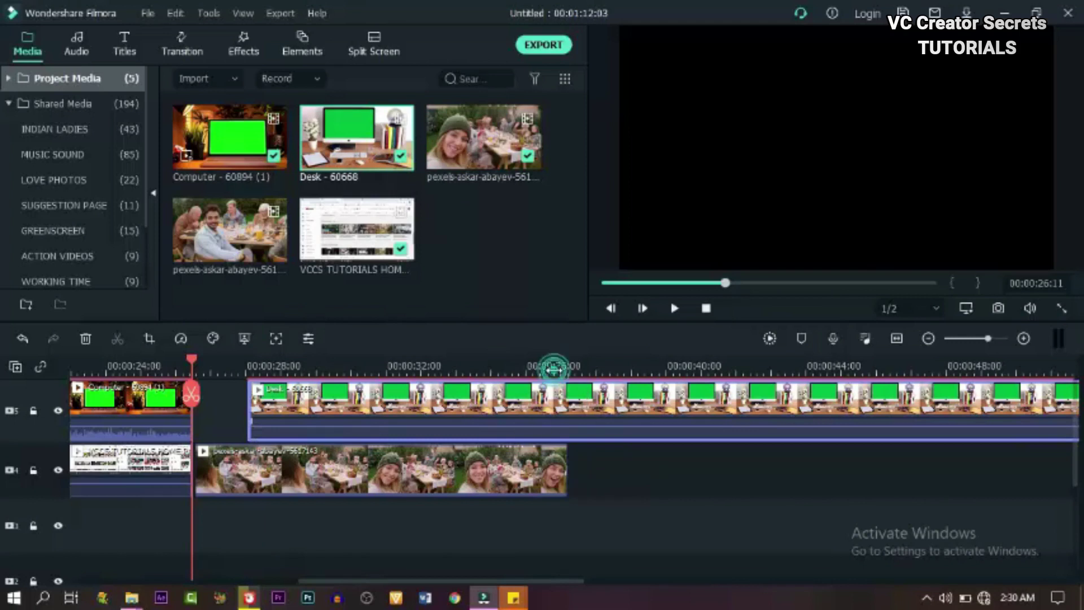
{"action": "left_click", "coordinate": [554, 366]}
{"action": "left_click_drag", "start_coordinate": [555, 367], "coordinate": [568, 369]}
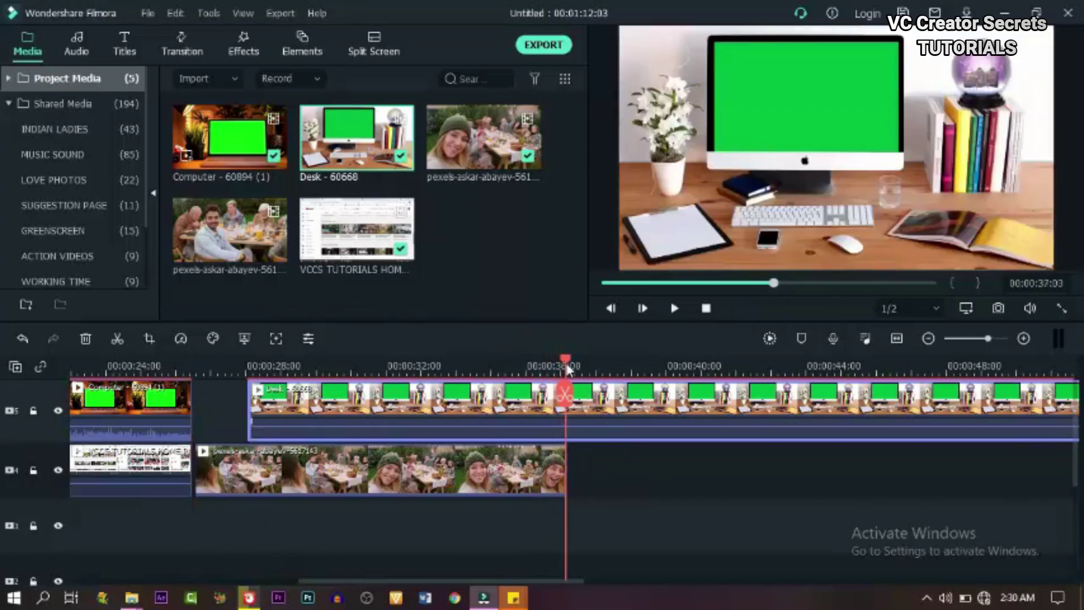
{"action": "left_click", "coordinate": [564, 395]}
{"action": "key", "text": "Delete"}
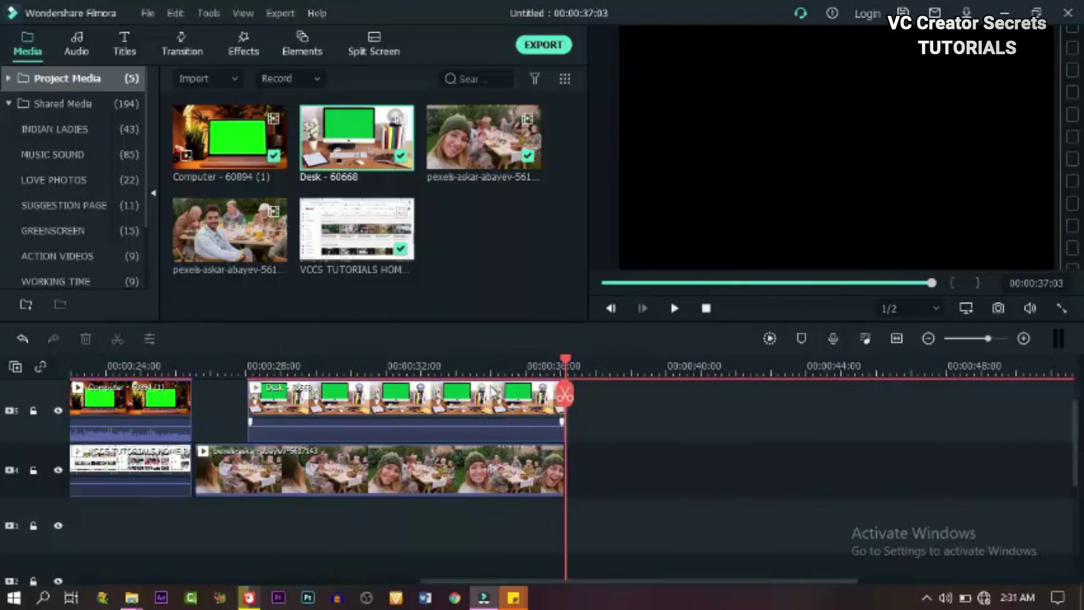
Key out the Desk monitor's green with the eyedropper (Offset 4, Tolerance 51) and scrub to check.
{"action": "left_click", "coordinate": [424, 404]}
{"action": "double_click", "coordinate": [356, 400]}
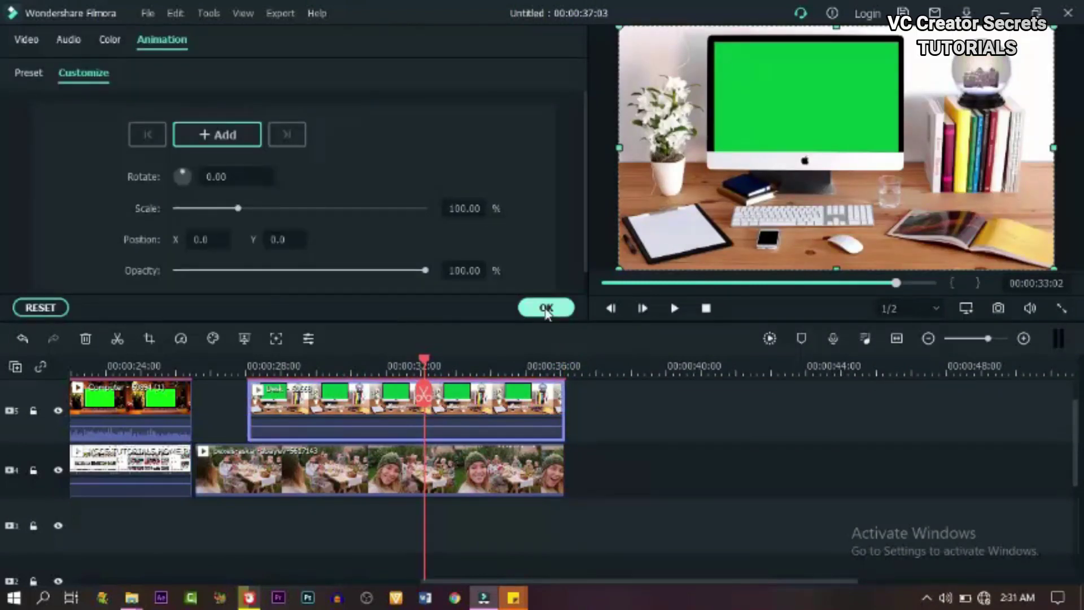
{"action": "left_click", "coordinate": [546, 307]}
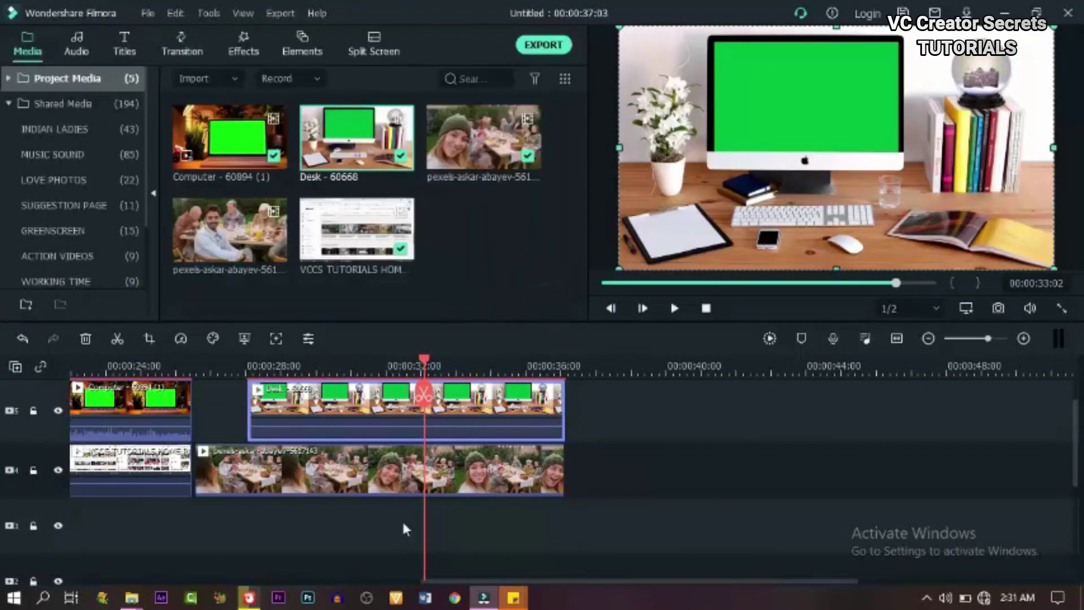
{"action": "left_click", "coordinate": [244, 339]}
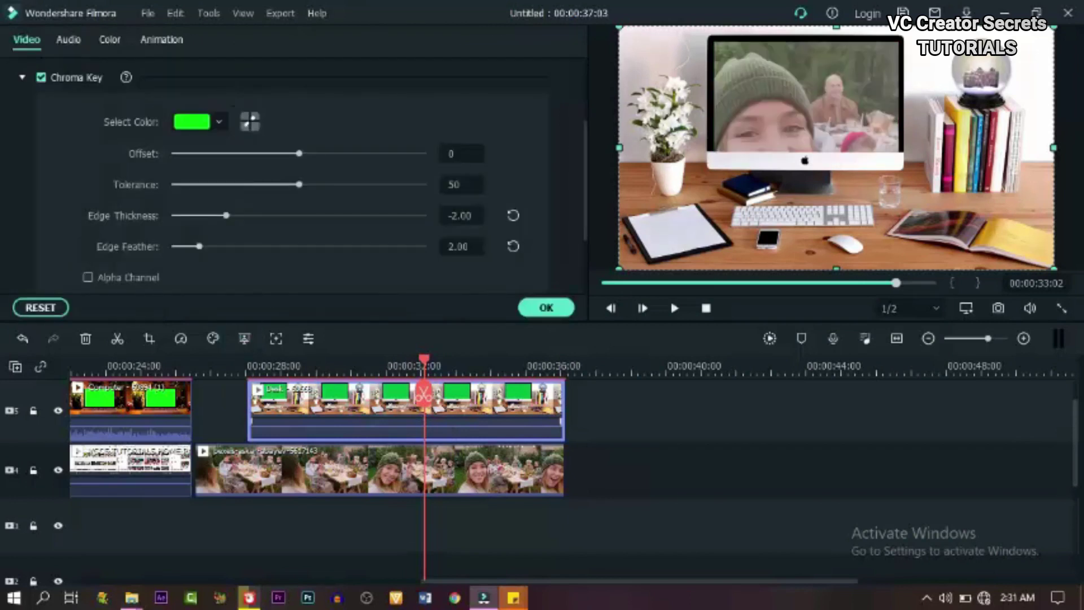
{"action": "left_click", "coordinate": [250, 122]}
{"action": "left_click", "coordinate": [822, 117]}
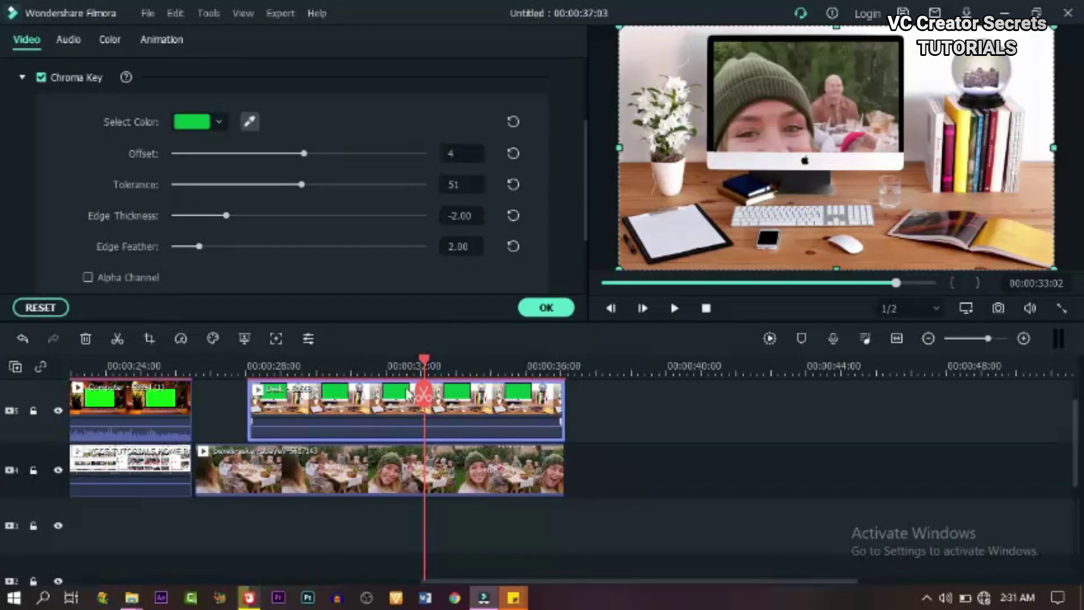
{"action": "left_click_drag", "start_coordinate": [424, 365], "coordinate": [251, 364]}
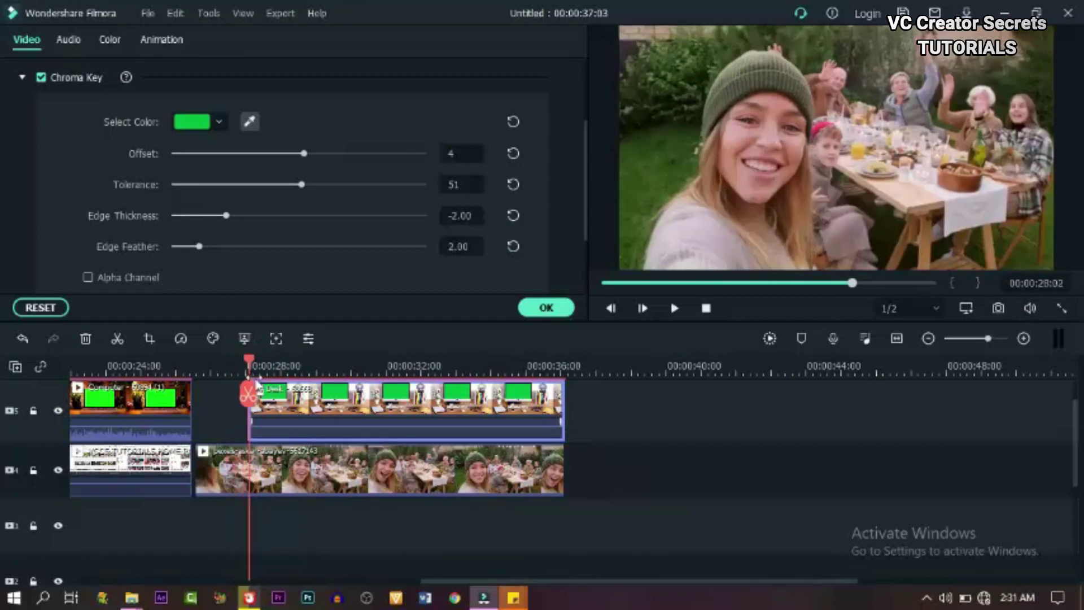
Add custom animation keyframes to the Desk clip at 28:02 and 29:15, then return to the first.
{"action": "left_click", "coordinate": [550, 308]}
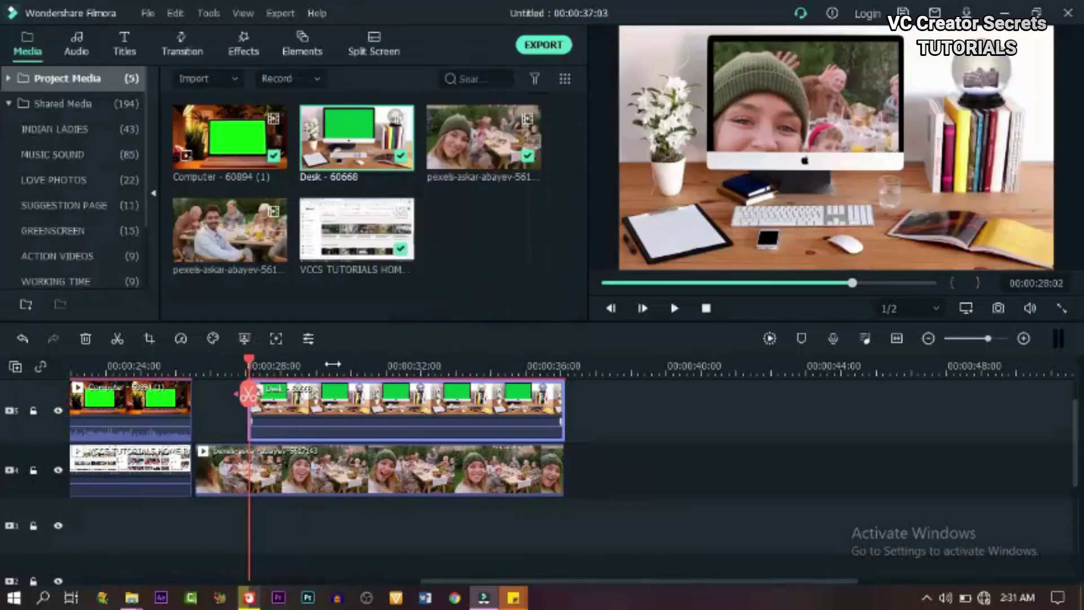
{"action": "double_click", "coordinate": [332, 403]}
{"action": "left_click", "coordinate": [162, 39]}
{"action": "left_click", "coordinate": [96, 73]}
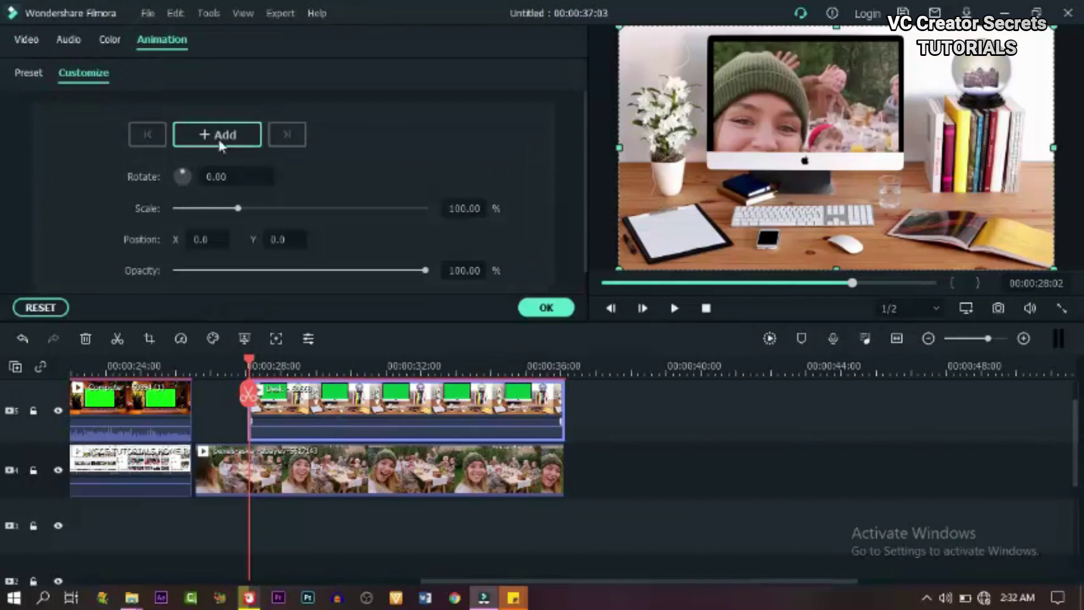
{"action": "left_click", "coordinate": [237, 140]}
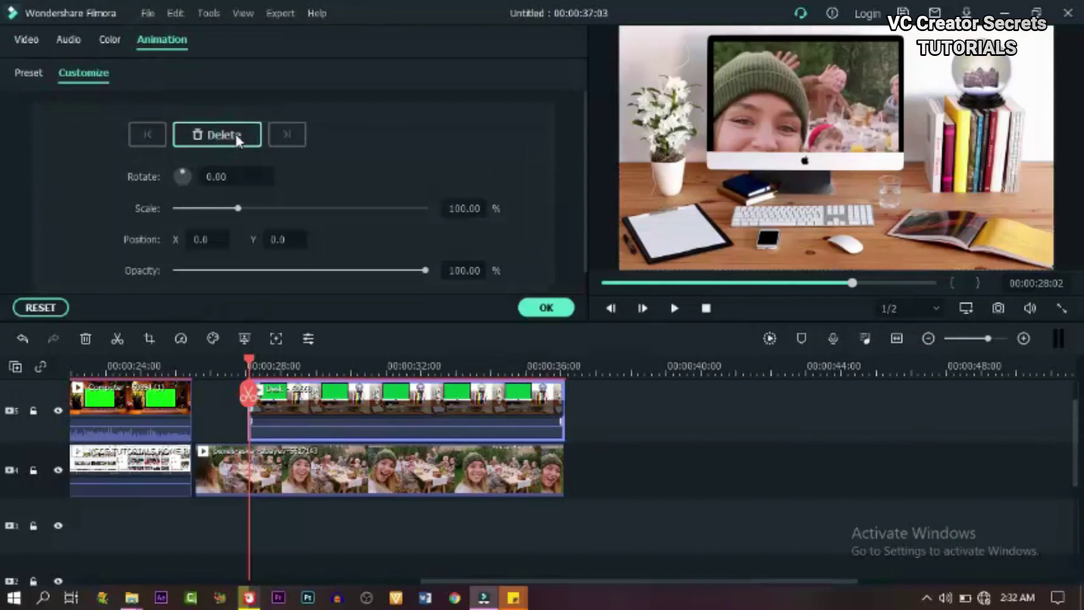
{"action": "left_click_drag", "start_coordinate": [248, 359], "coordinate": [293, 359]}
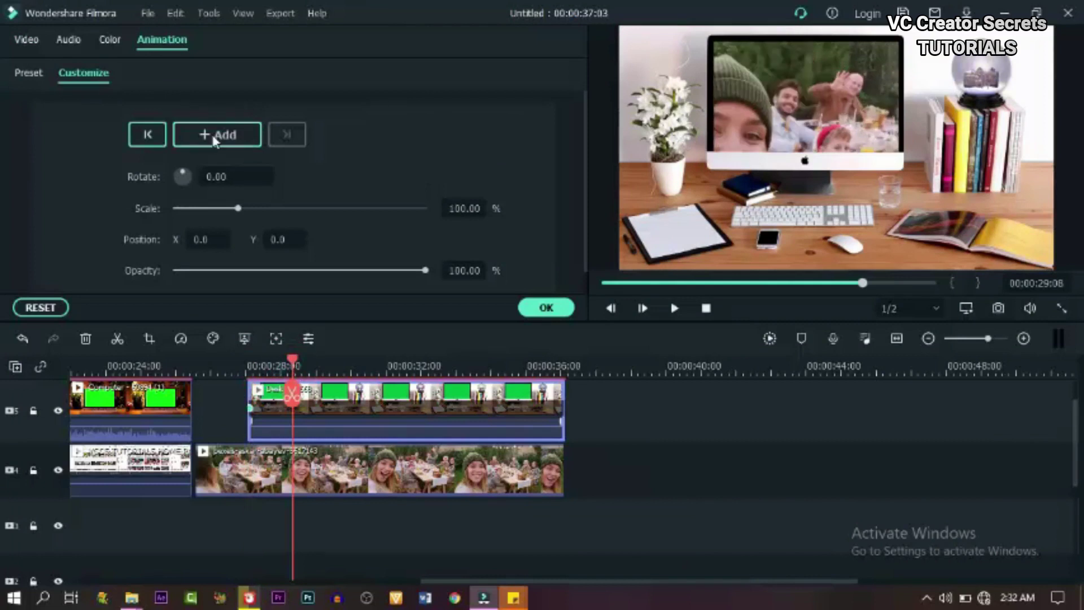
{"action": "left_click", "coordinate": [303, 368]}
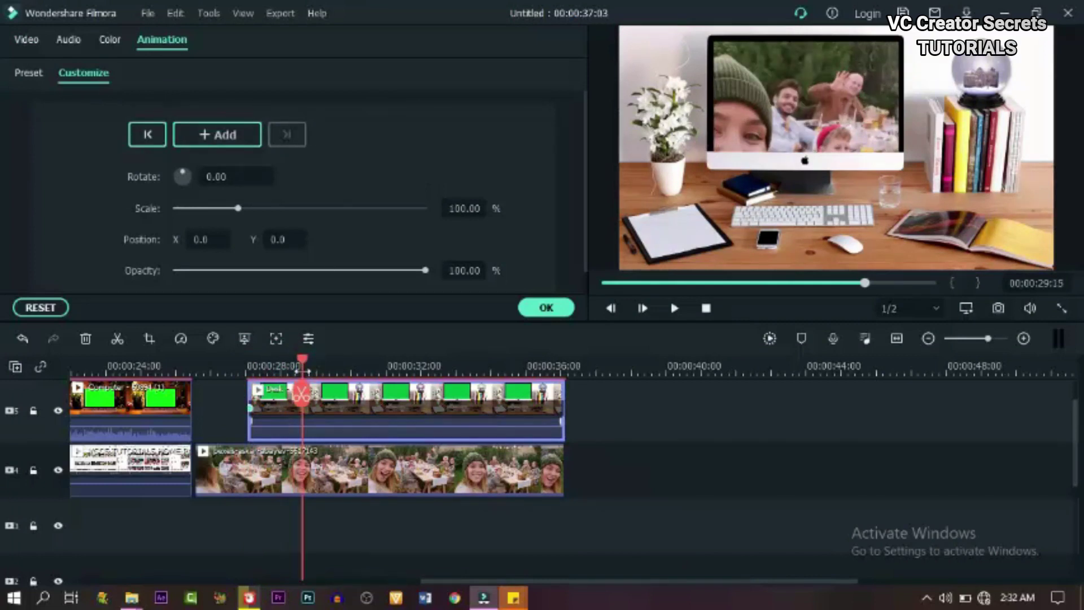
{"action": "left_click", "coordinate": [211, 136]}
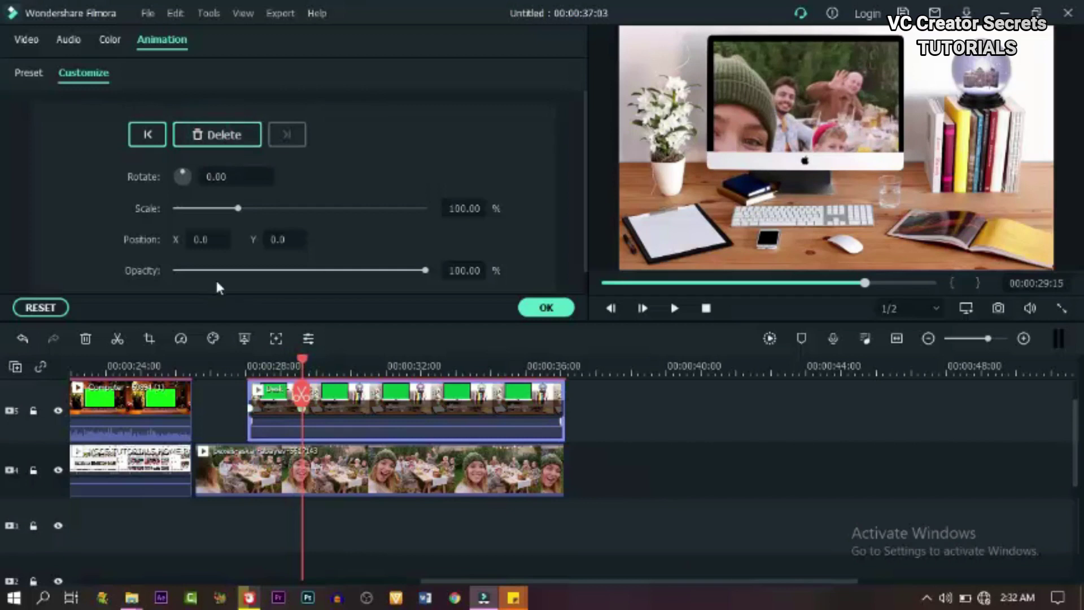
{"action": "left_click", "coordinate": [251, 414]}
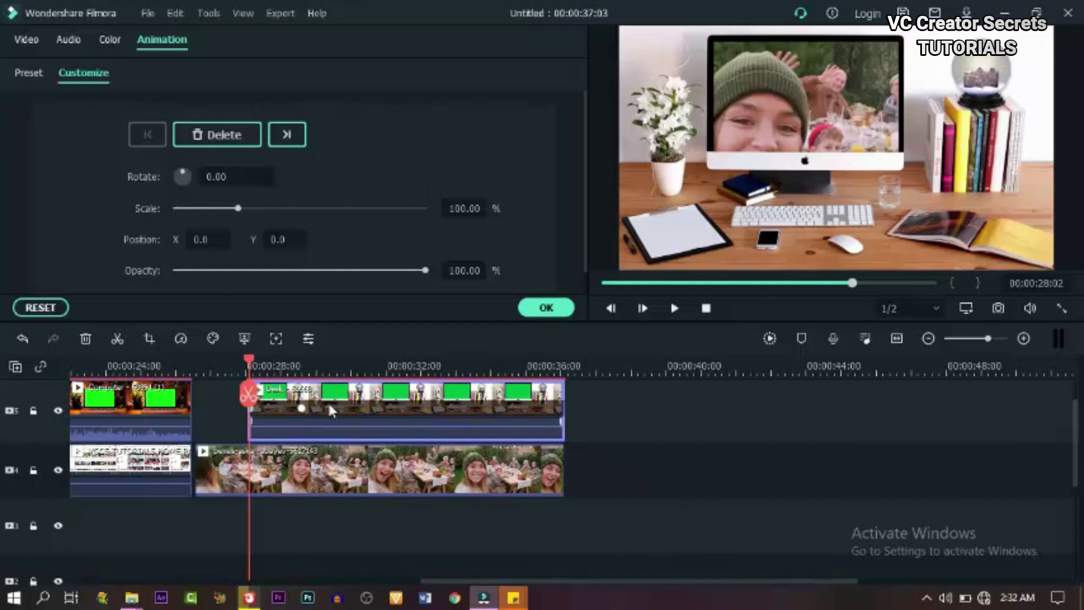
{"action": "left_click", "coordinate": [415, 402]}
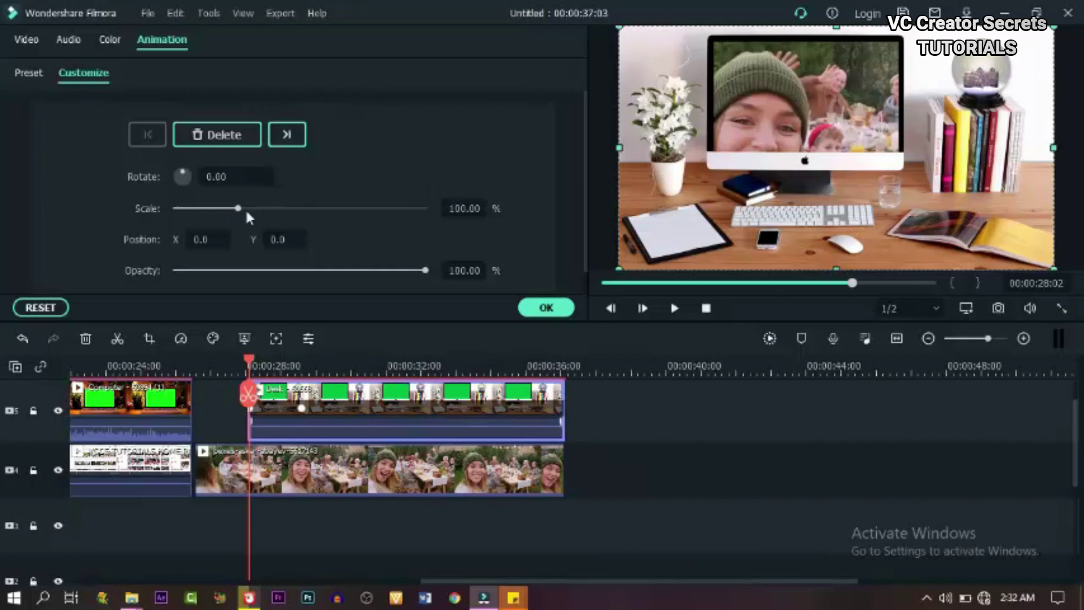
Set the Desk clip's first keyframe to Scale 220.38% at Position X 85, Y -142.
{"action": "left_click_drag", "start_coordinate": [238, 209], "coordinate": [315, 209]}
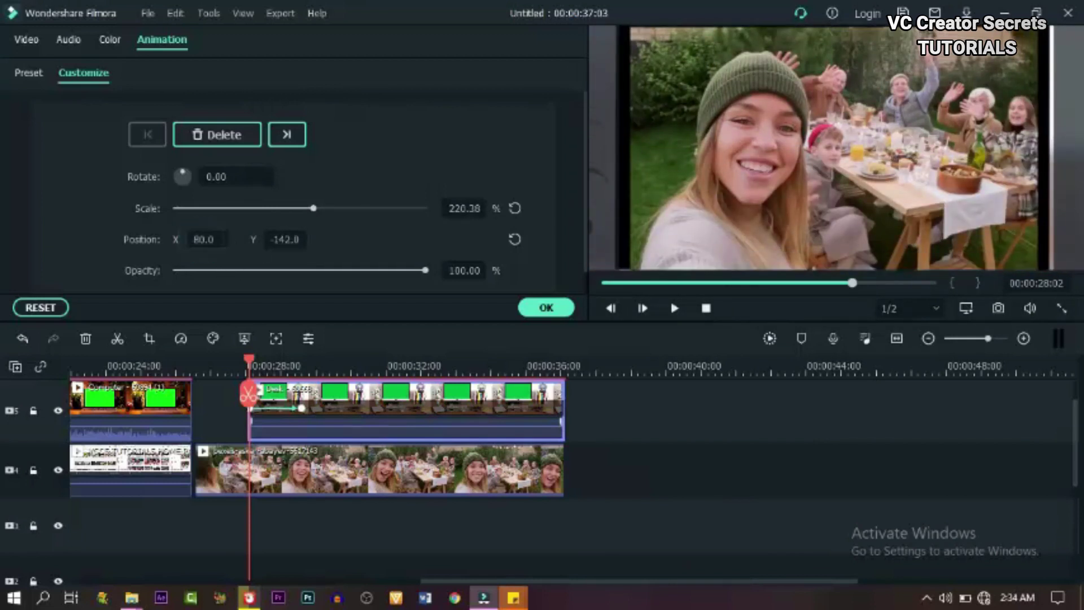
{"action": "left_click", "coordinate": [201, 239]}
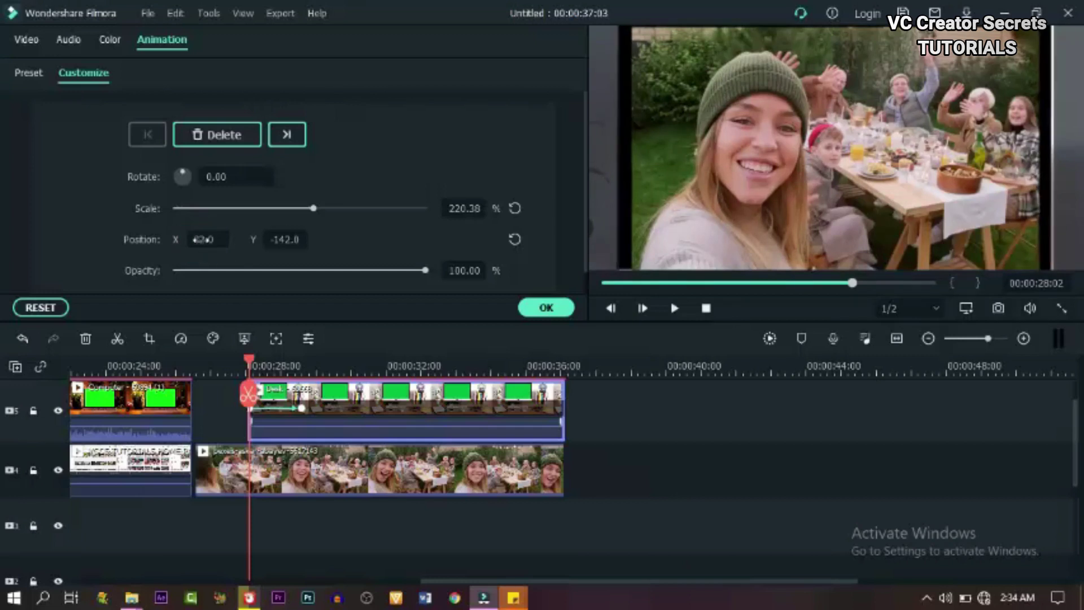
{"action": "key", "text": "Up"}
{"action": "key", "text": "Up"}
{"action": "key", "text": "Up"}
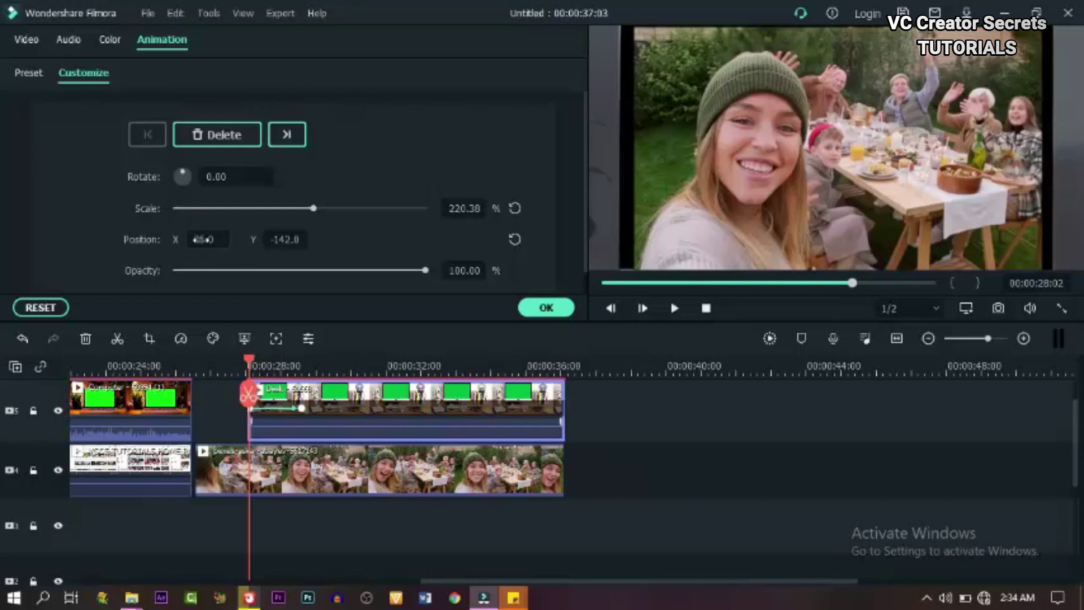
{"action": "key", "text": "Up"}
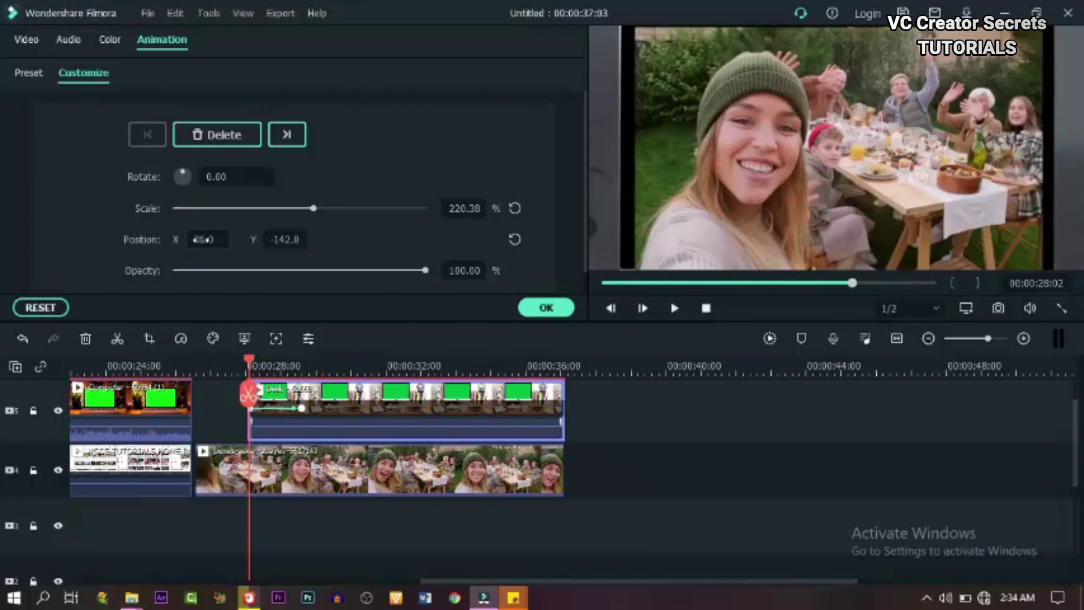
{"action": "key", "text": "Up"}
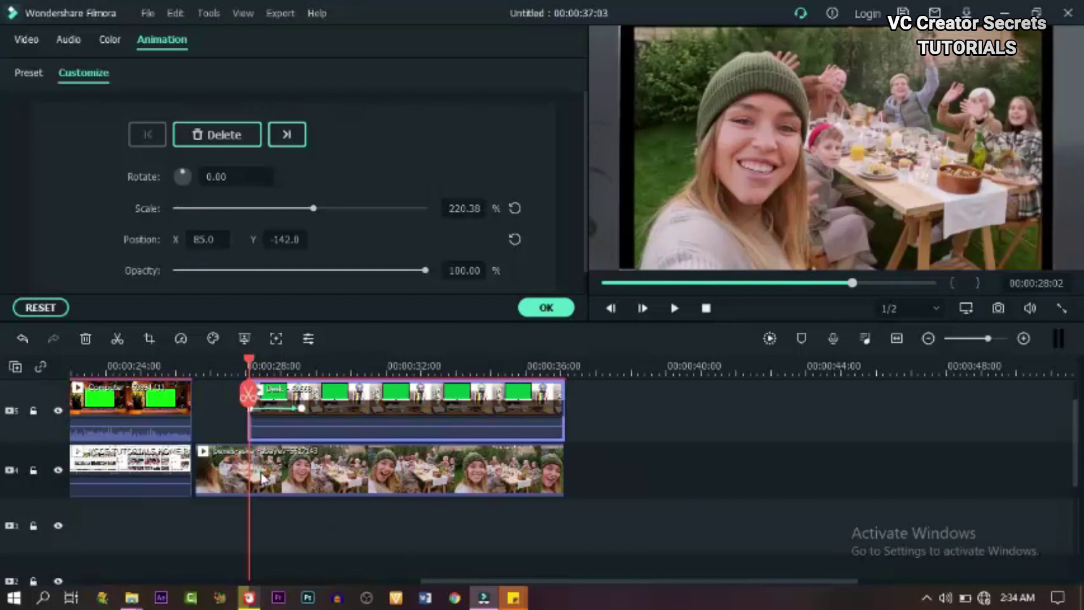
{"action": "left_click", "coordinate": [262, 479]}
Add selfie clip keyframes at 28:02 and at the Desk clip's second keyframe, 29:15.
{"action": "left_click", "coordinate": [217, 134]}
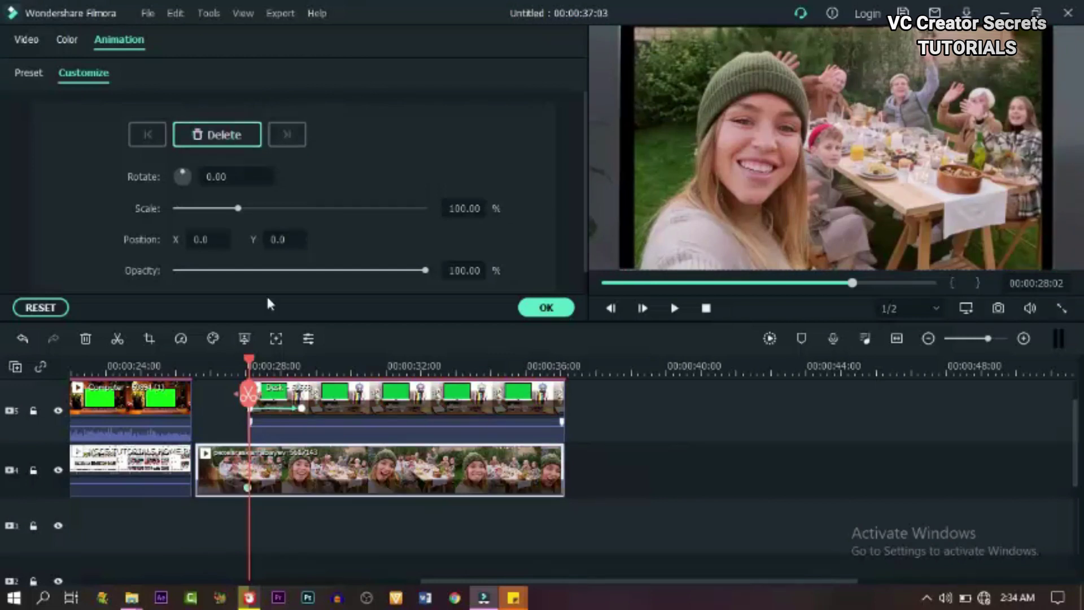
{"action": "left_click", "coordinate": [305, 417]}
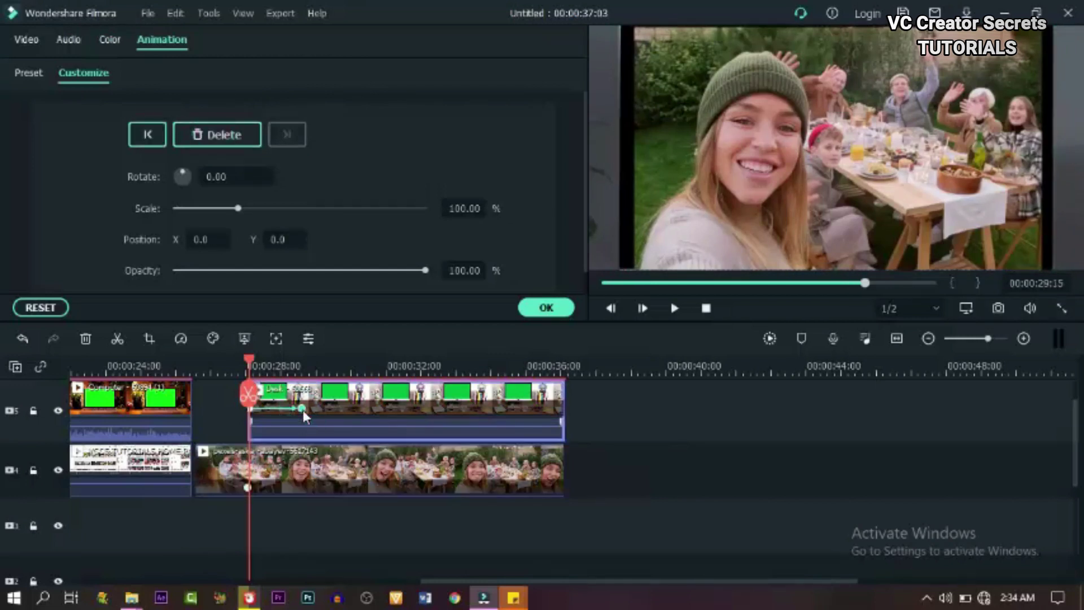
{"action": "left_click", "coordinate": [303, 409]}
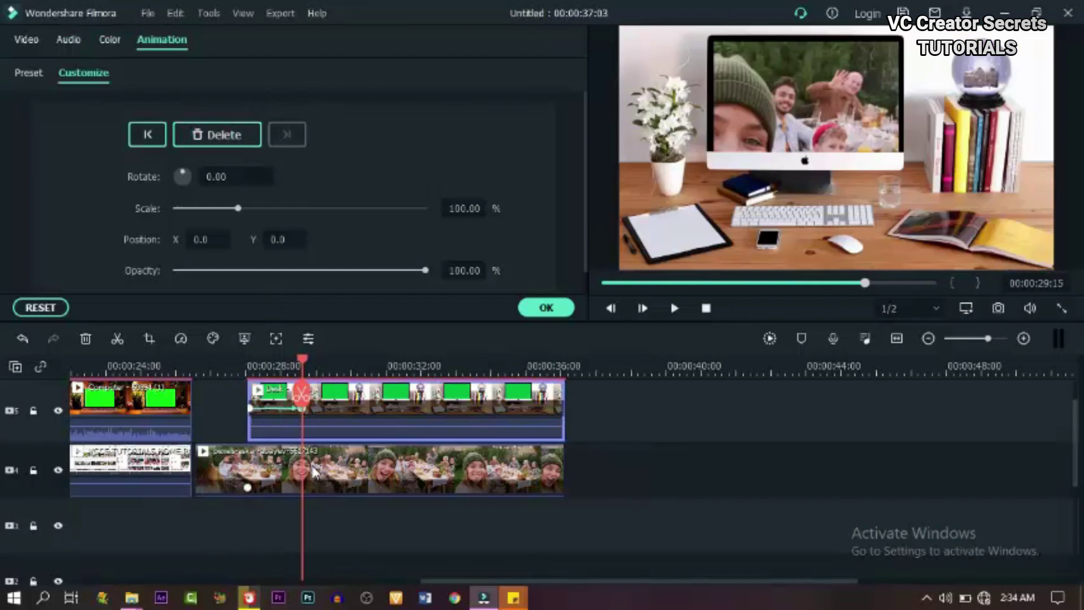
{"action": "left_click", "coordinate": [314, 472]}
{"action": "left_click", "coordinate": [217, 134]}
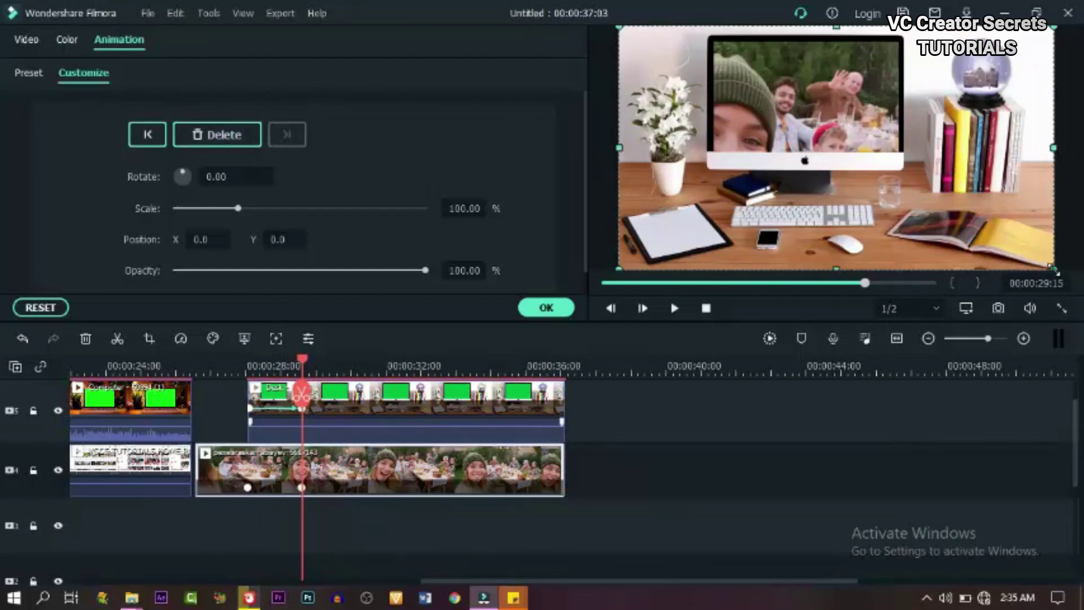
Shrink the selfie to Scale 47.48% at Position -45.3, 65.2 inside the monitor screen.
{"action": "left_click_drag", "start_coordinate": [1054, 270], "coordinate": [904, 158]}
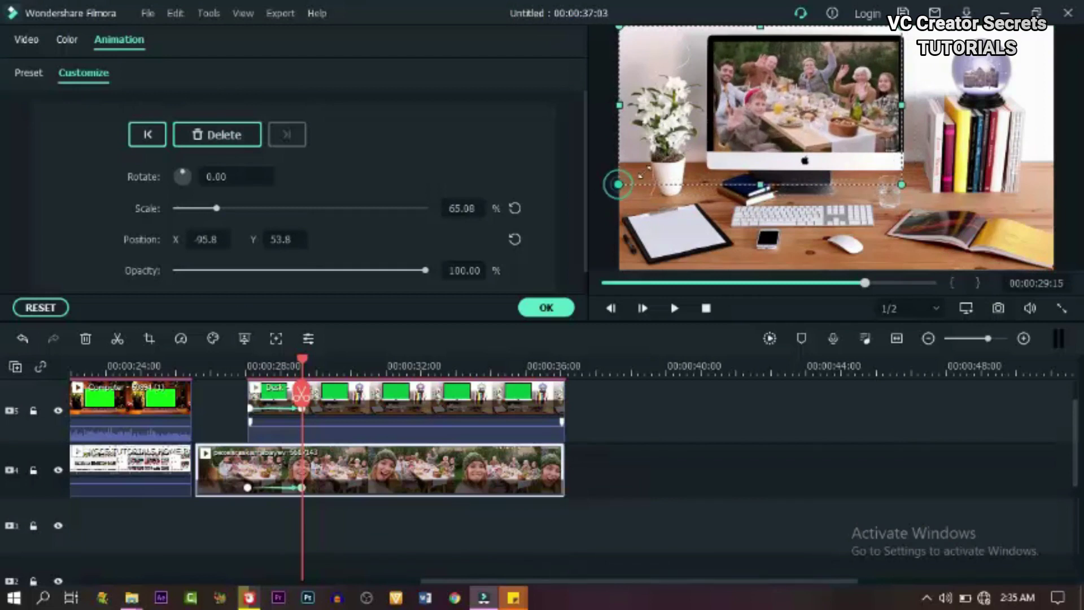
{"action": "left_click_drag", "start_coordinate": [641, 176], "coordinate": [703, 45]}
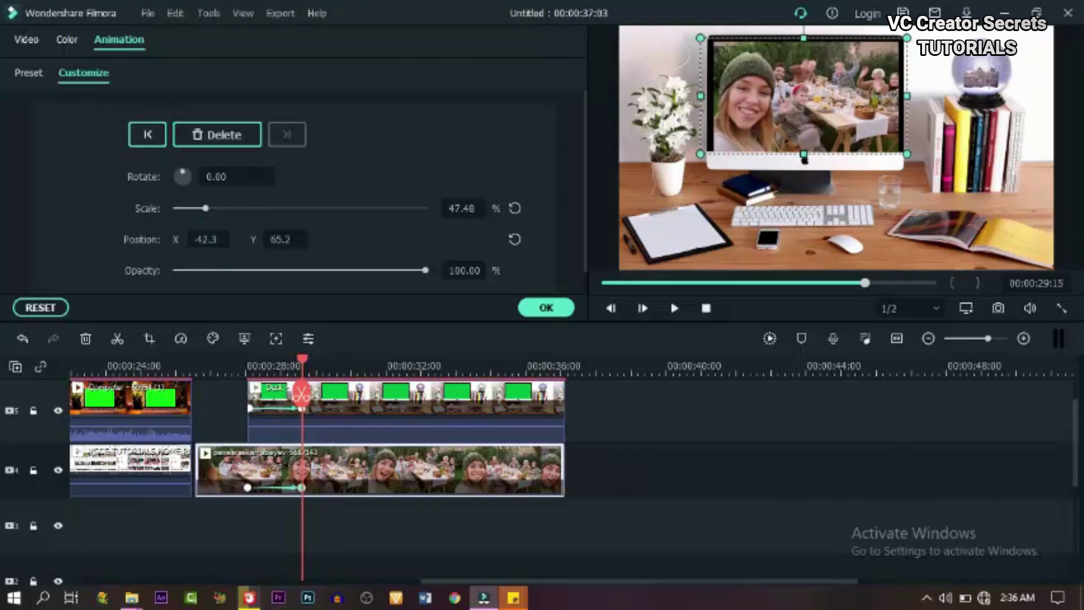
{"action": "left_click_drag", "start_coordinate": [702, 45], "coordinate": [701, 45]}
{"action": "left_click_drag", "start_coordinate": [208, 241], "coordinate": [206, 240]}
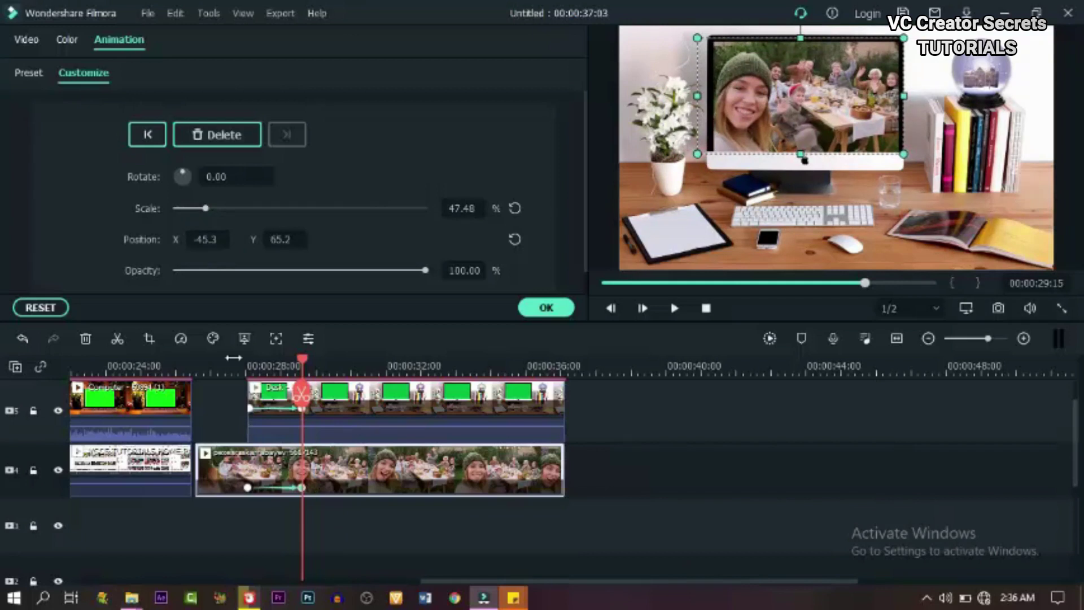
{"action": "left_click", "coordinate": [208, 365]}
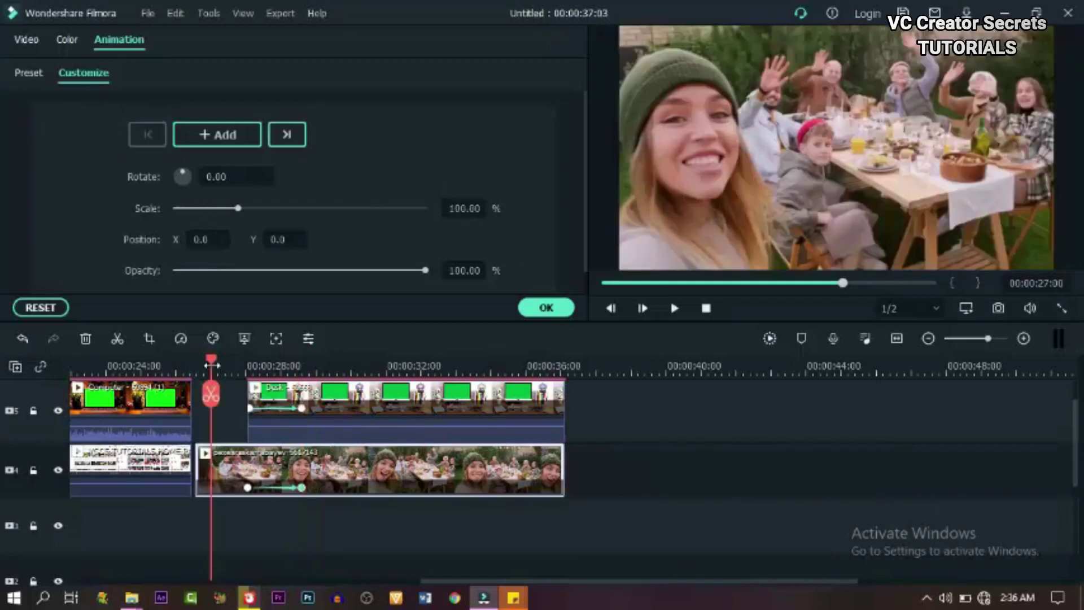
{"action": "left_click", "coordinate": [675, 308]}
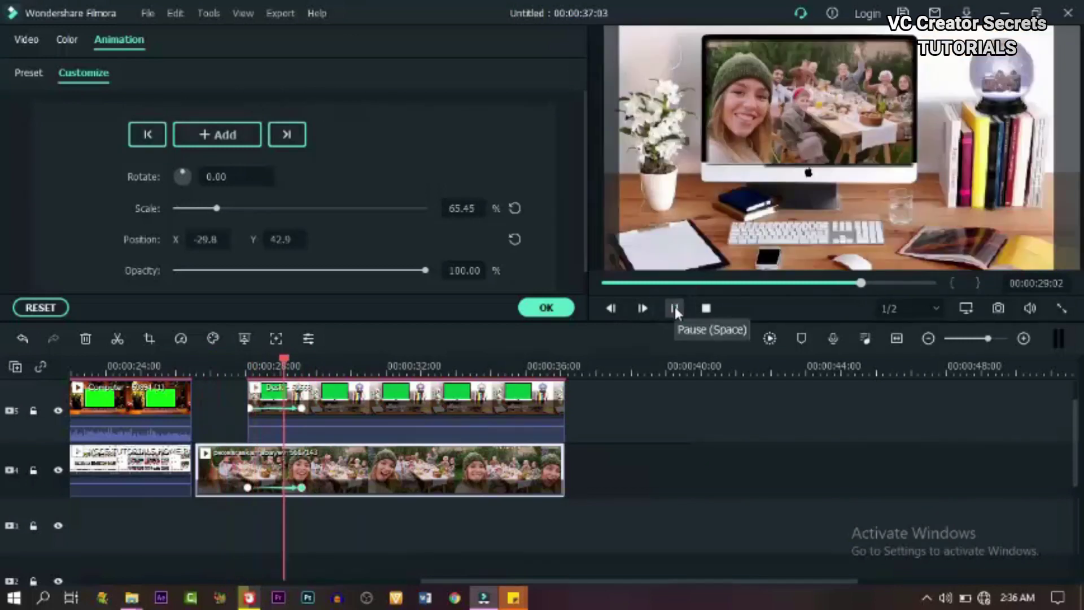
{"action": "left_click", "coordinate": [675, 307]}
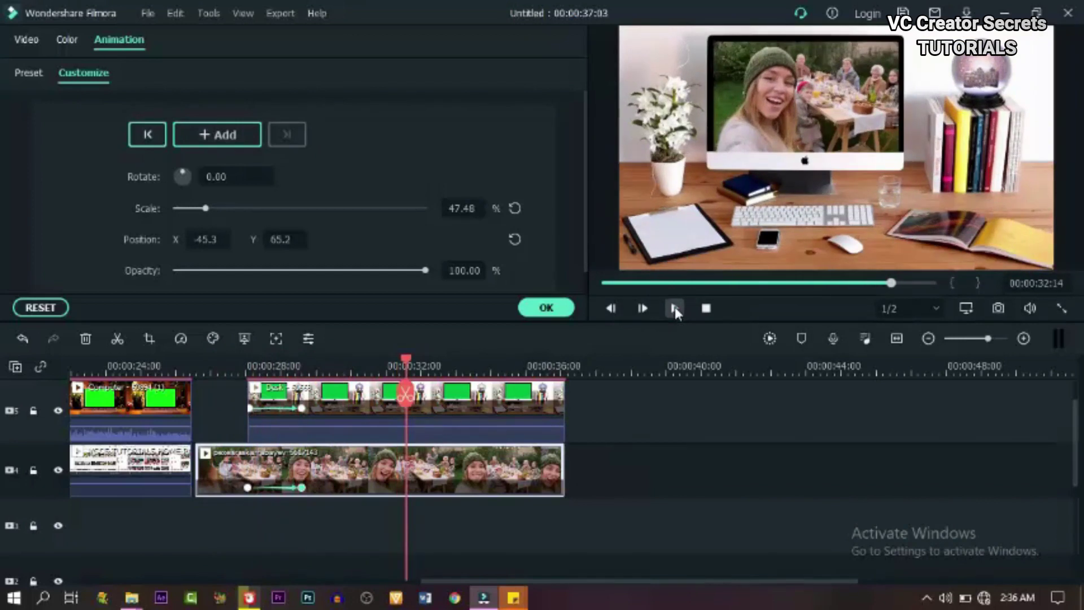
{"action": "left_click", "coordinate": [463, 371]}
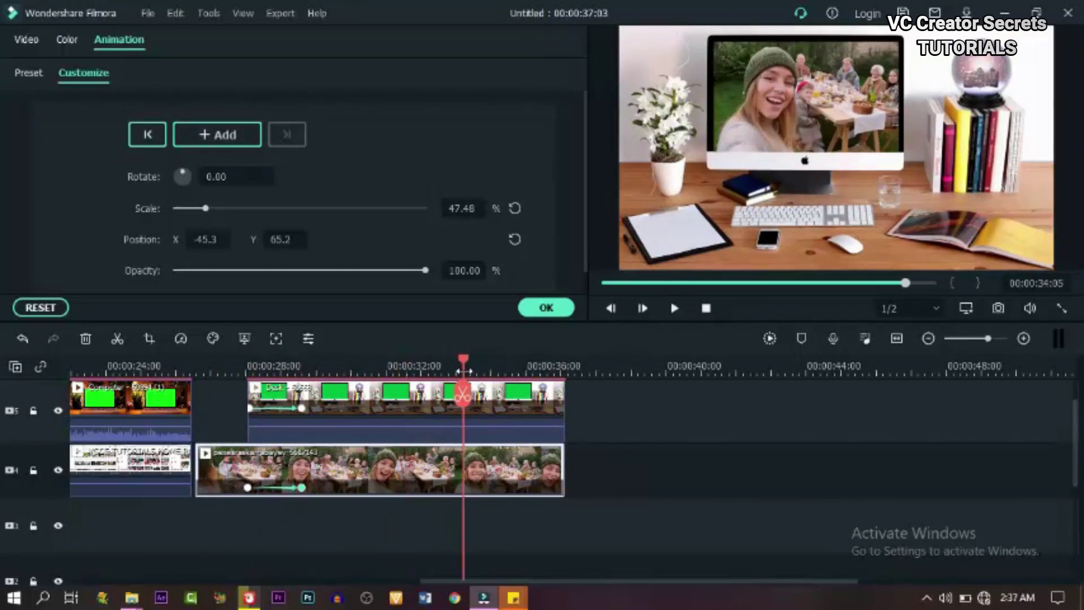
{"action": "left_click", "coordinate": [455, 371]}
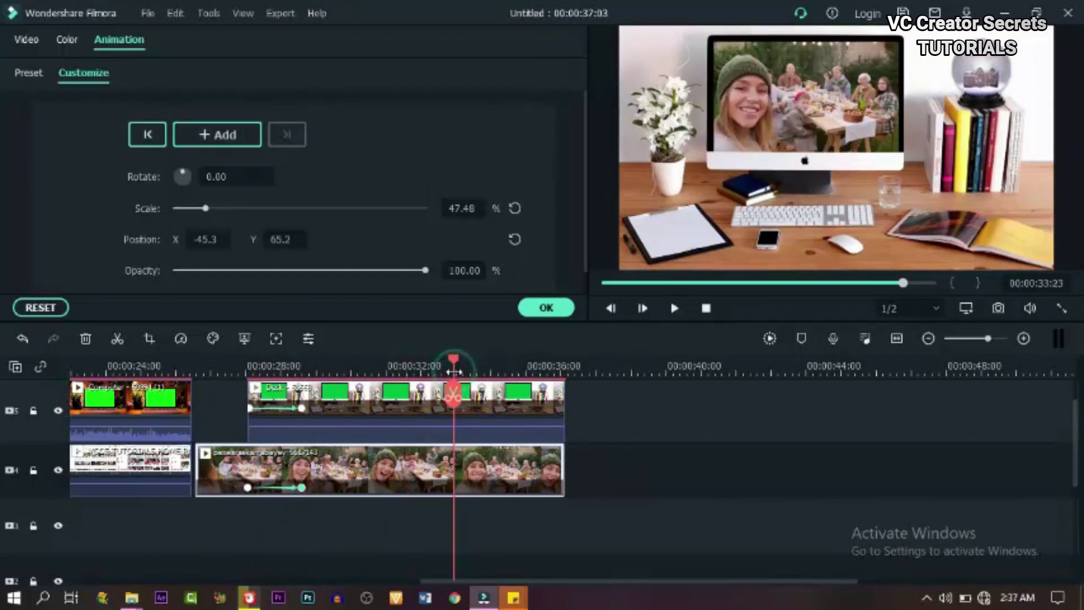
{"action": "left_click", "coordinate": [444, 371]}
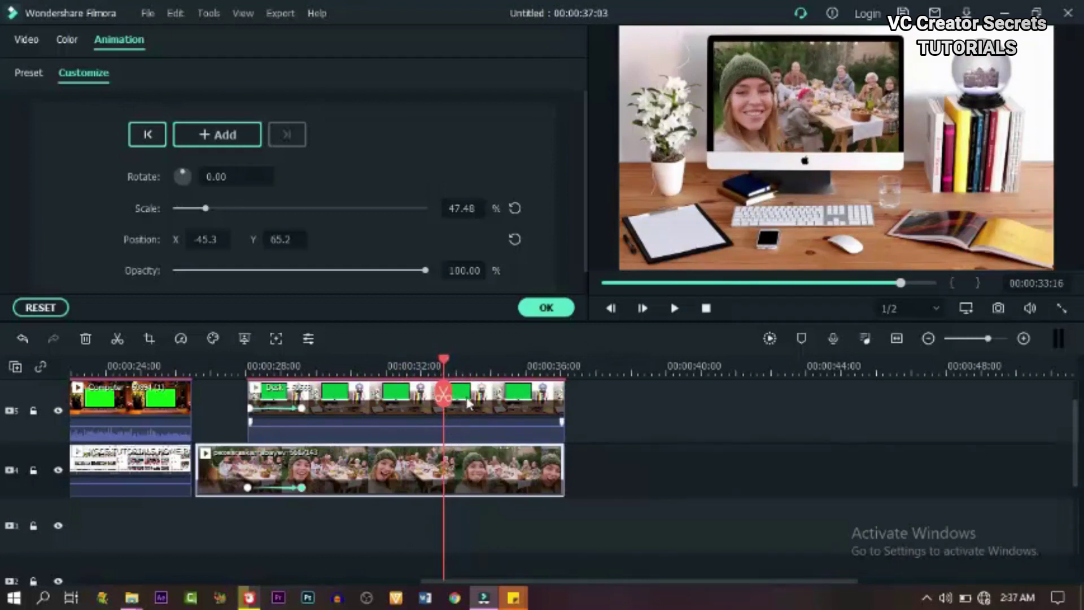
Add animation keyframes to both the Desk and selfie clips at 33:16.
{"action": "left_click", "coordinate": [468, 402]}
{"action": "left_click", "coordinate": [224, 135]}
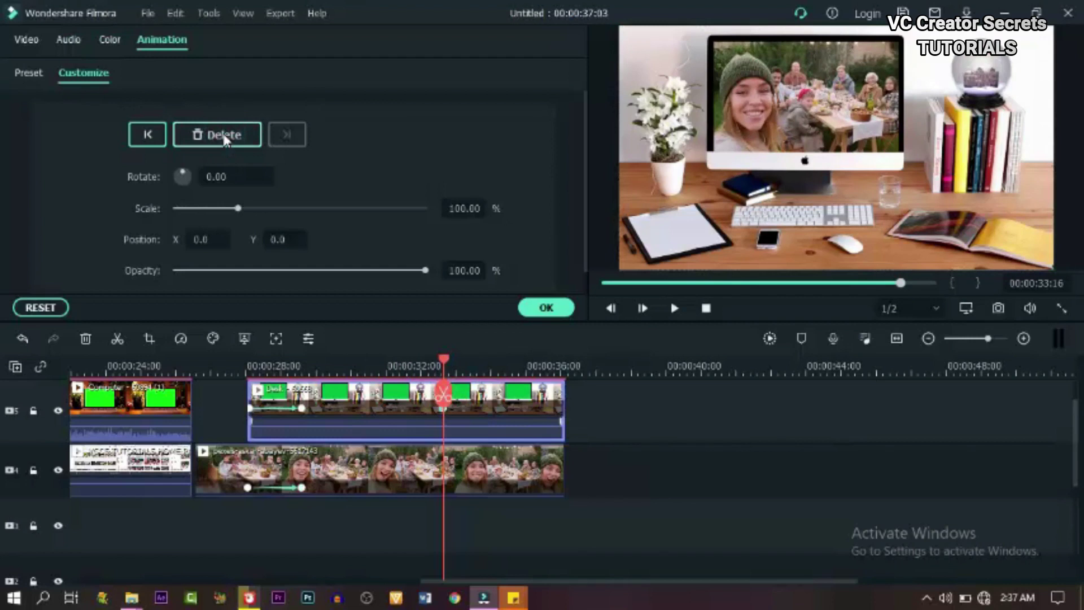
{"action": "left_click", "coordinate": [434, 477]}
{"action": "left_click", "coordinate": [227, 136]}
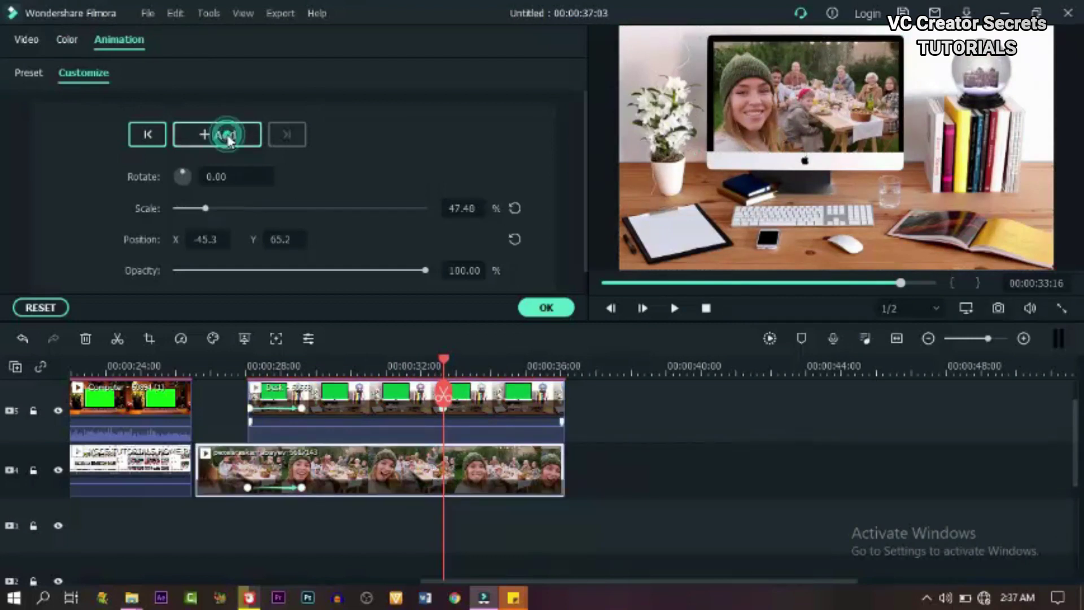
Add keyframes to both the selfie and Desk clips at 34:15.
{"action": "left_click", "coordinate": [475, 371]}
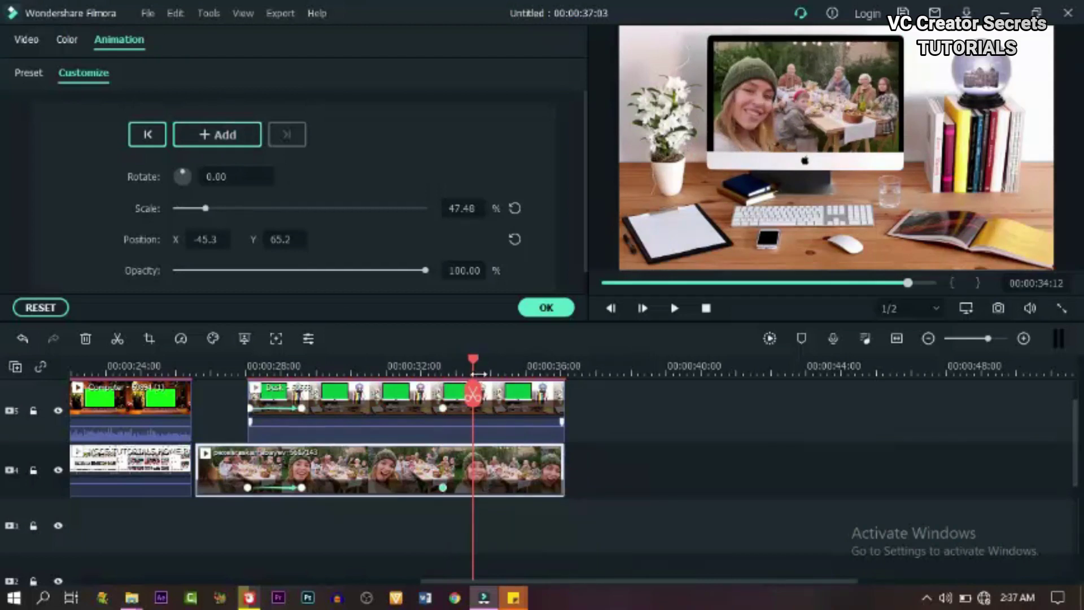
{"action": "left_click", "coordinate": [479, 372]}
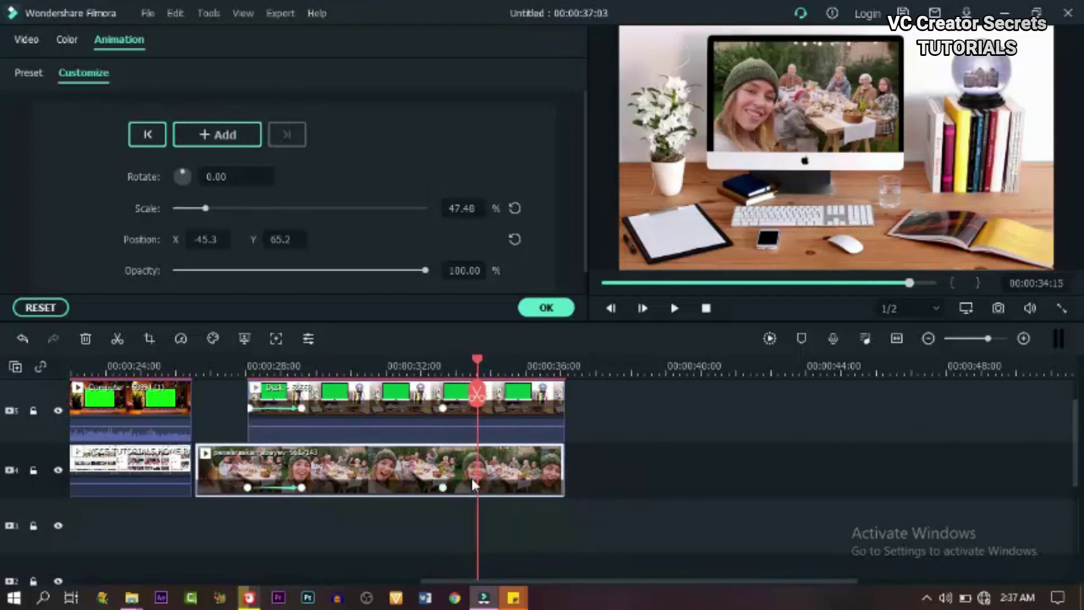
{"action": "left_click", "coordinate": [218, 134]}
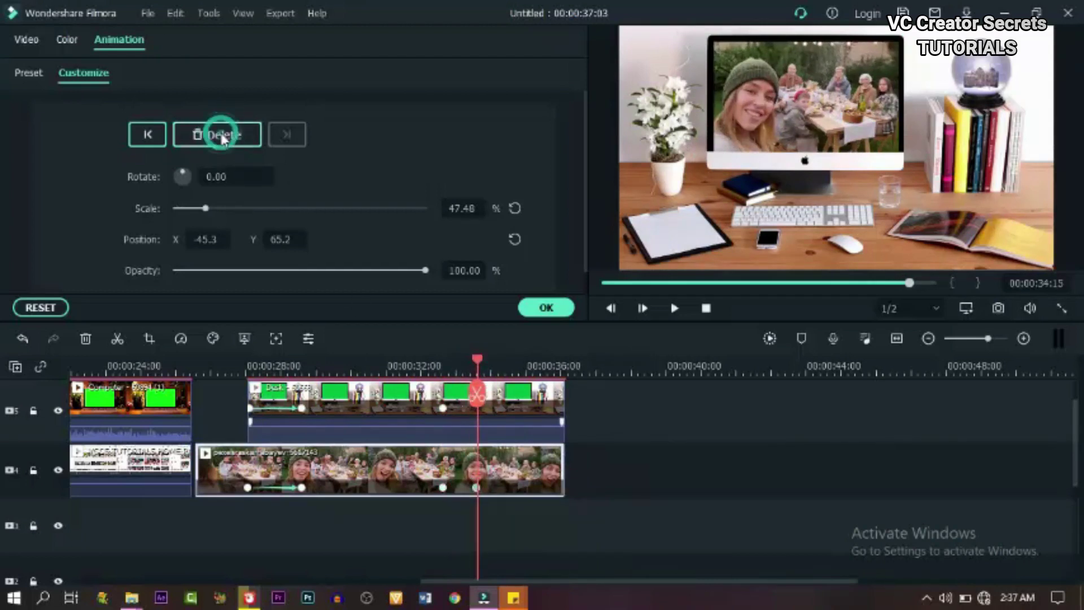
{"action": "left_click", "coordinate": [497, 399]}
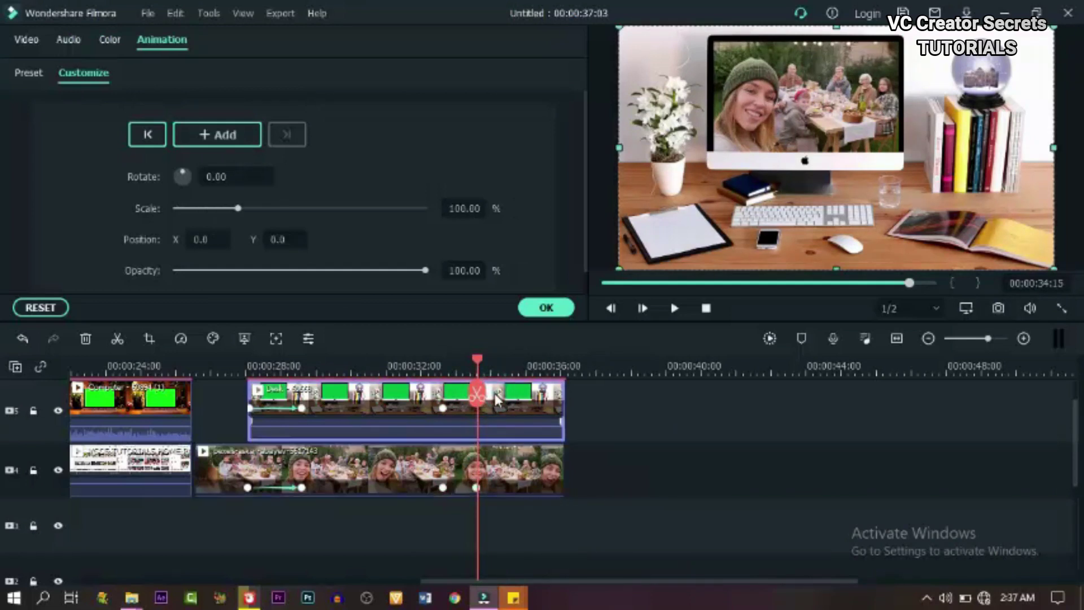
{"action": "left_click", "coordinate": [214, 137]}
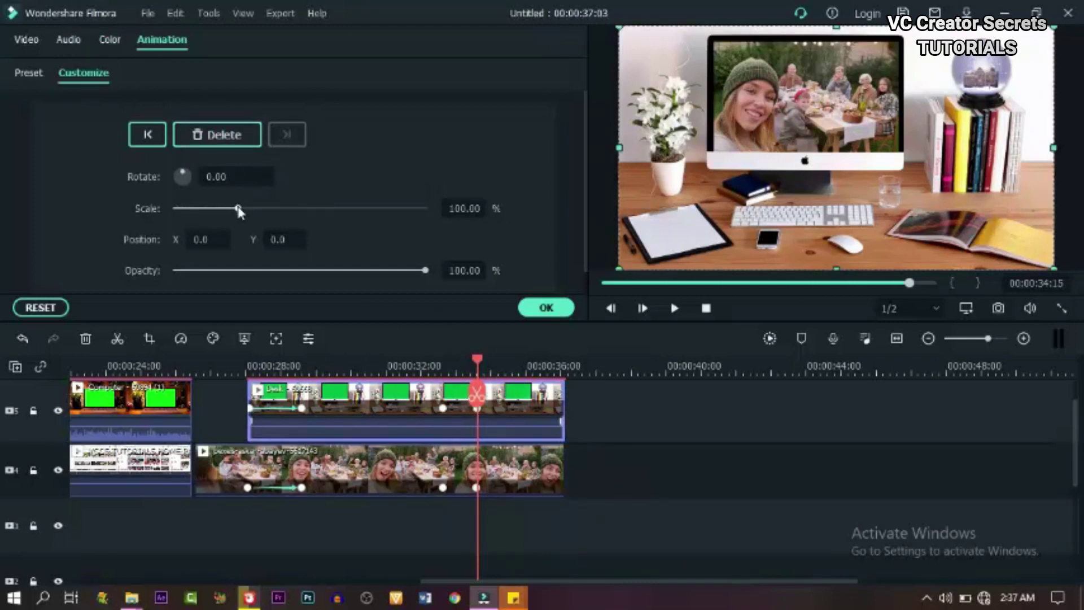
Give the desk clip's end keyframe Scale 400%, Position Y -140 and Opacity 0%.
{"action": "left_click_drag", "start_coordinate": [237, 211], "coordinate": [237, 211]}
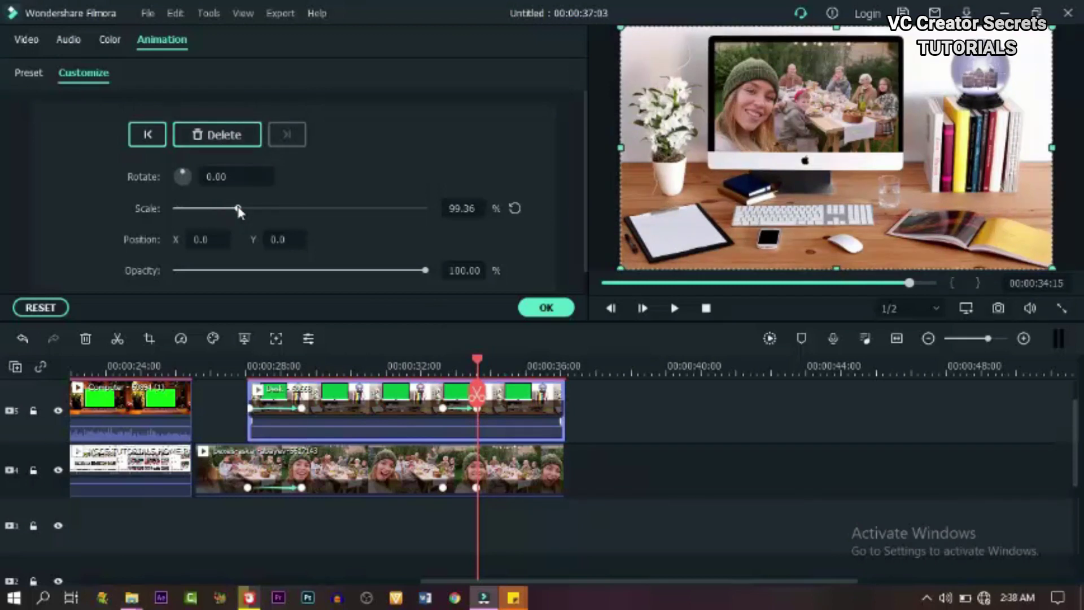
{"action": "left_click_drag", "start_coordinate": [249, 212], "coordinate": [290, 219]}
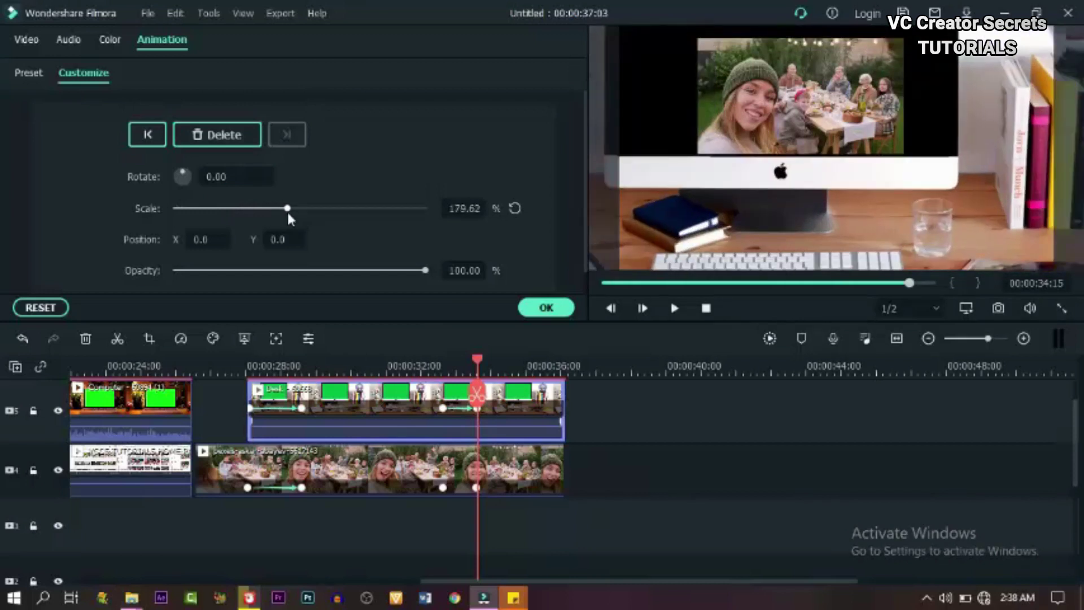
{"action": "left_click_drag", "start_coordinate": [296, 217], "coordinate": [314, 209]}
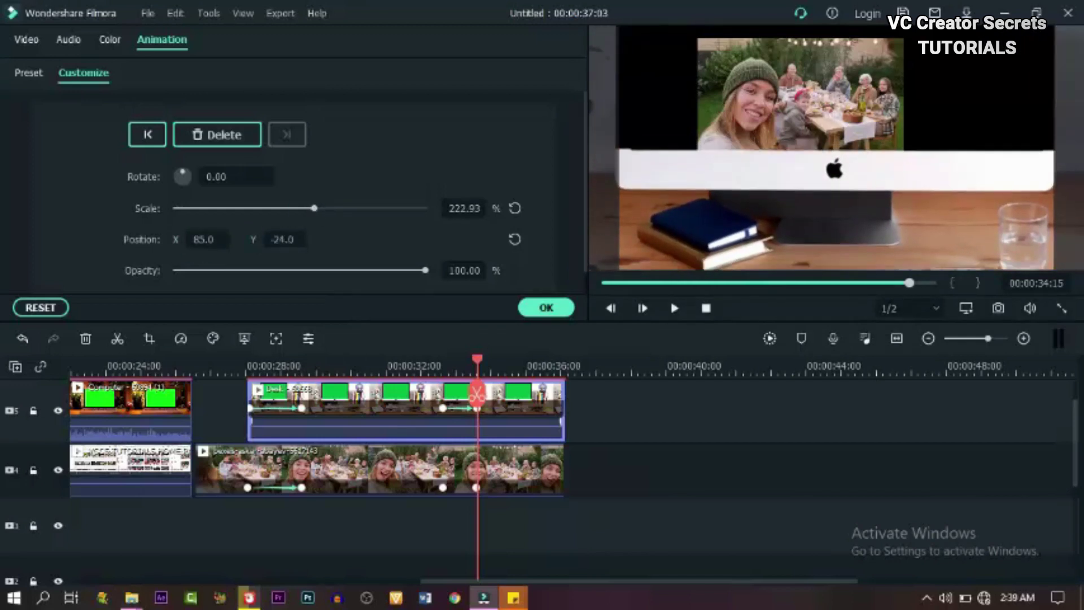
{"action": "left_click_drag", "start_coordinate": [836, 169], "coordinate": [836, 288]}
{"action": "left_click_drag", "start_coordinate": [478, 362], "coordinate": [487, 362]}
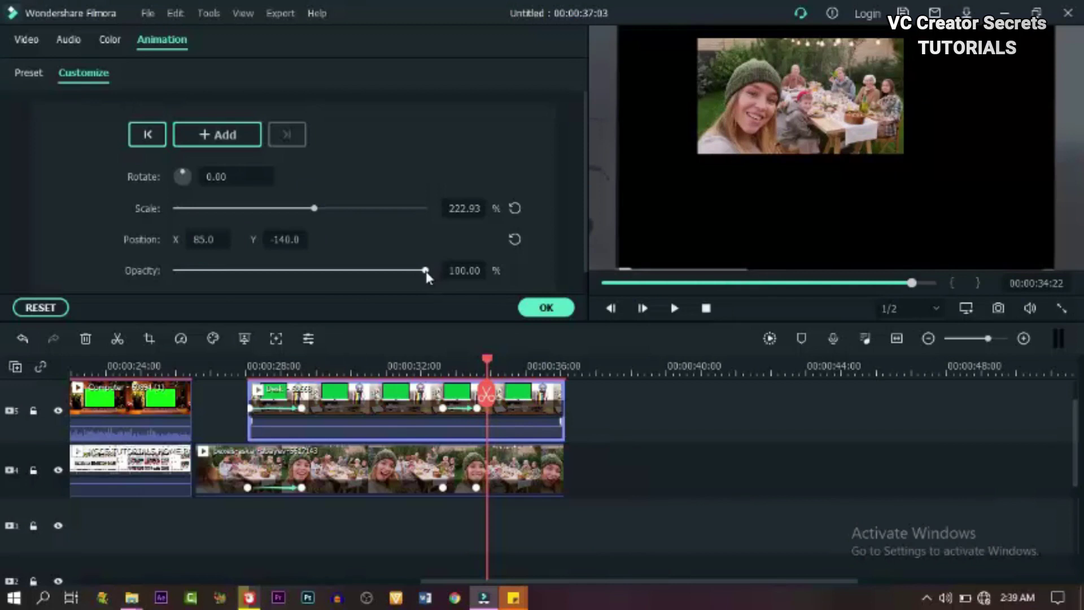
{"action": "left_click_drag", "start_coordinate": [425, 271], "coordinate": [84, 286]}
{"action": "left_click_drag", "start_coordinate": [314, 209], "coordinate": [476, 206]}
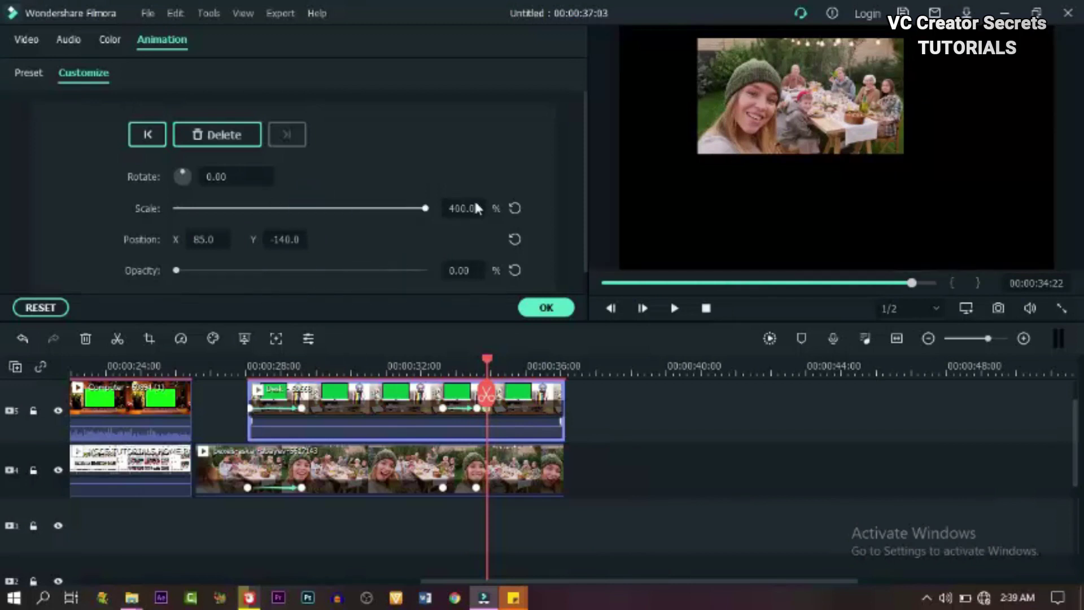
Reset the selfie clip's 34:15 keyframe to 100% scale and centred position, then return to 00:27.
{"action": "left_click", "coordinate": [477, 489]}
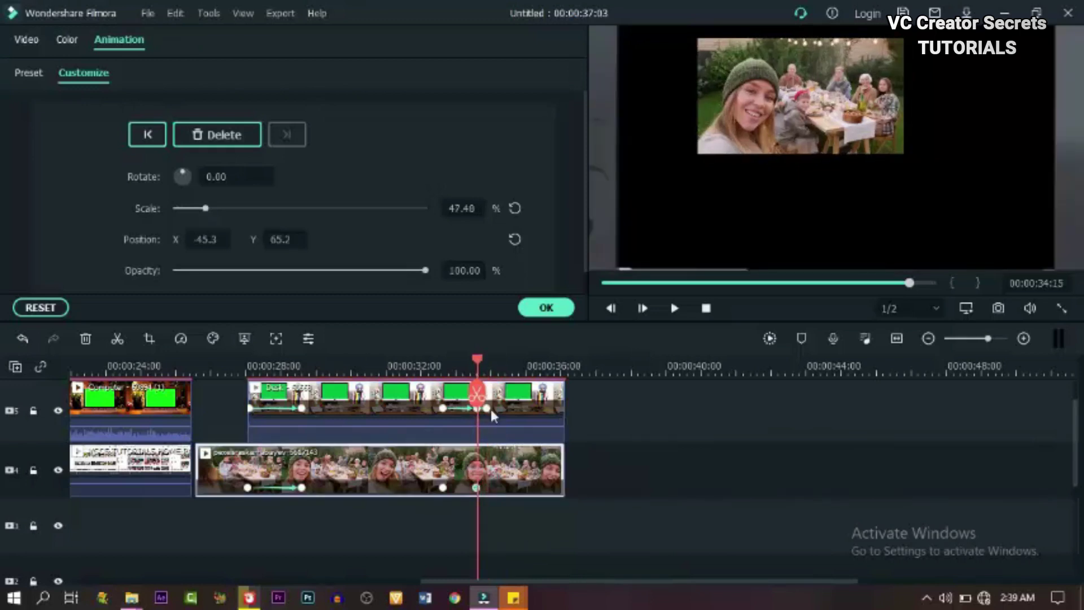
{"action": "left_click", "coordinate": [515, 208]}
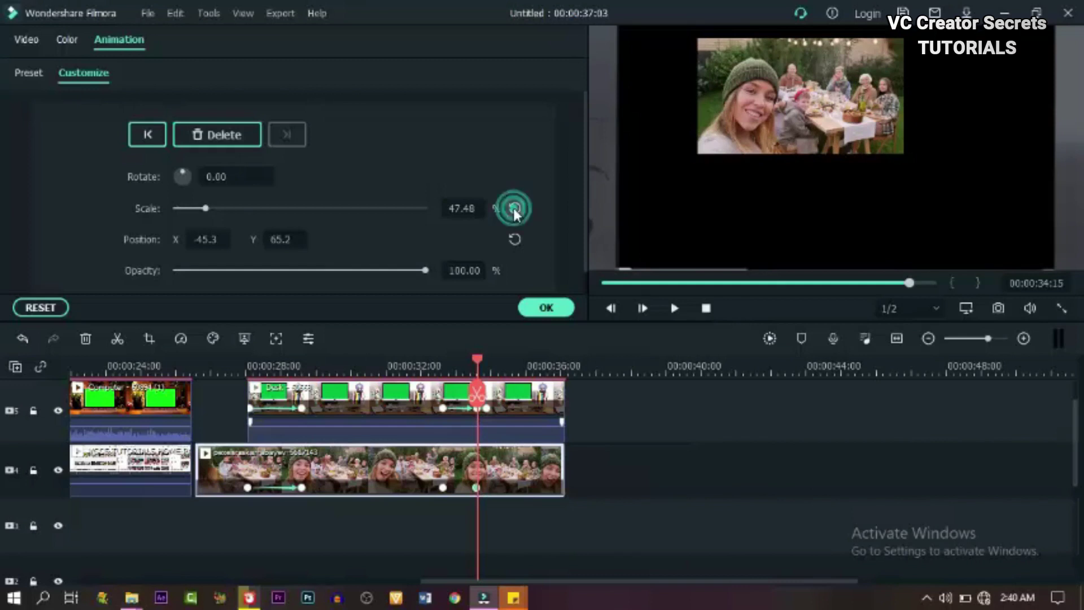
{"action": "left_click", "coordinate": [514, 239]}
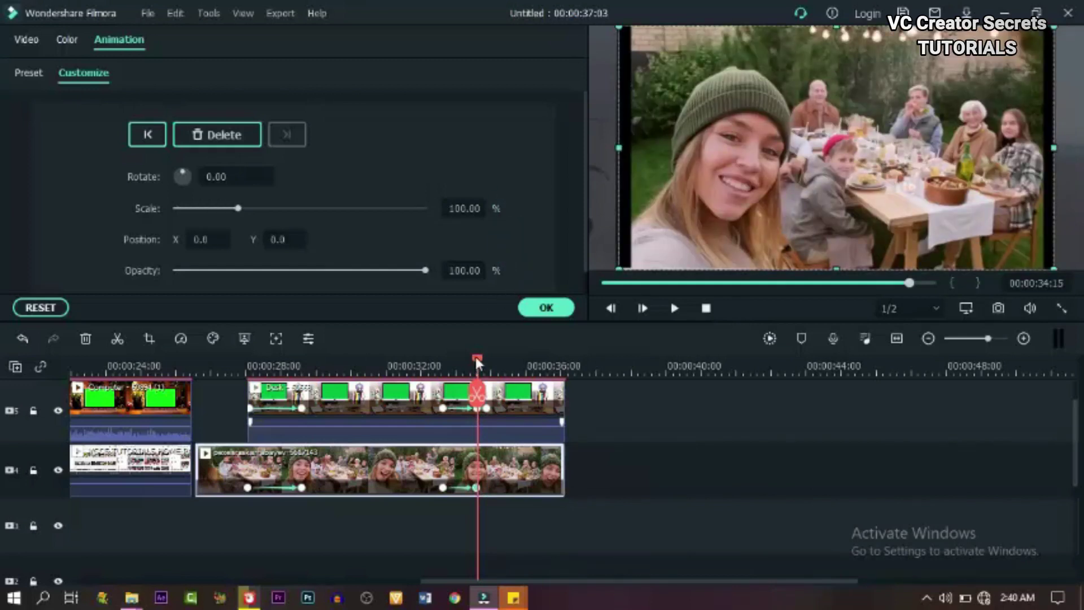
{"action": "left_click_drag", "start_coordinate": [476, 359], "coordinate": [225, 359]}
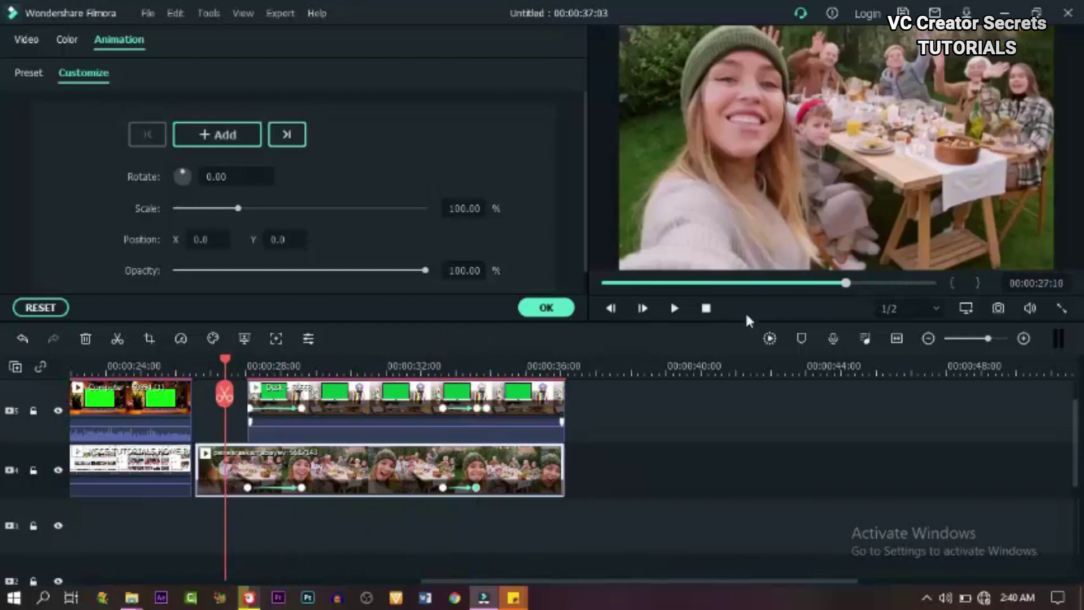
Preview the project playback from the beginning, then stop it.
{"action": "left_click", "coordinate": [674, 308]}
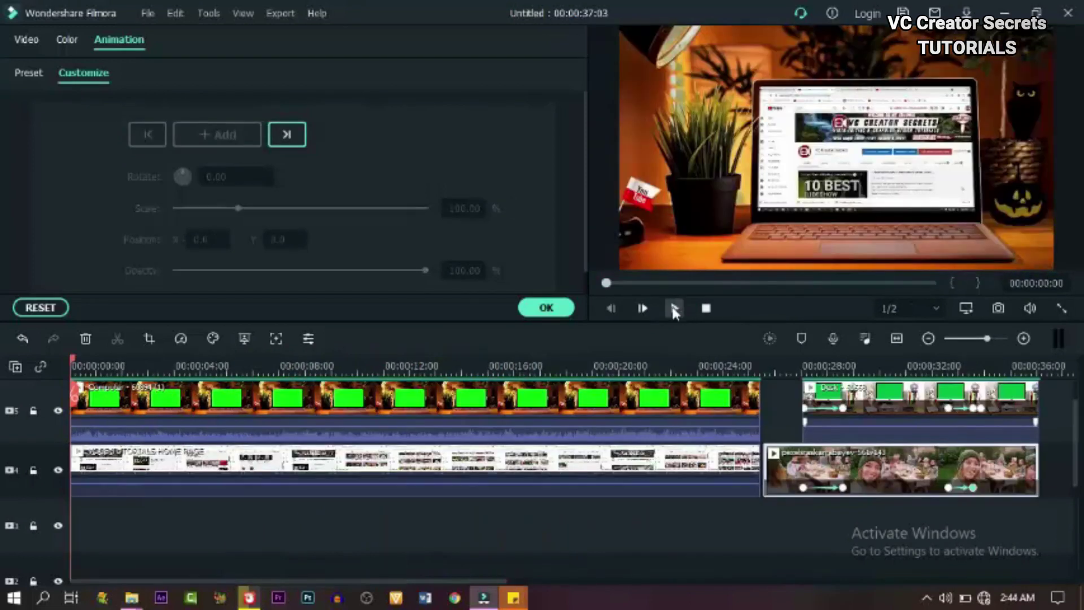
{"action": "left_click", "coordinate": [674, 309]}
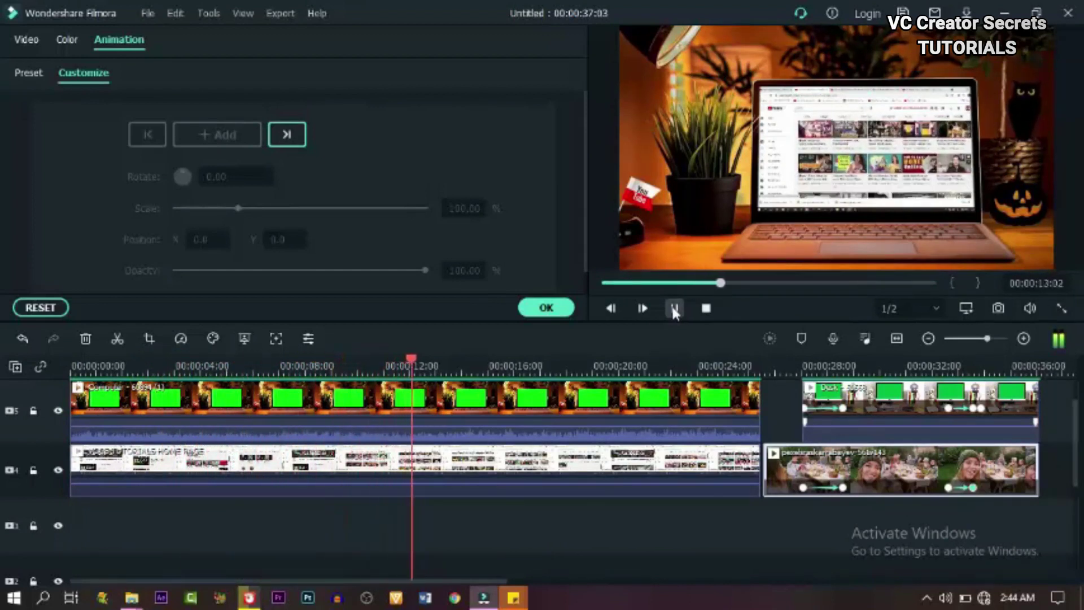
{"action": "left_click", "coordinate": [674, 309]}
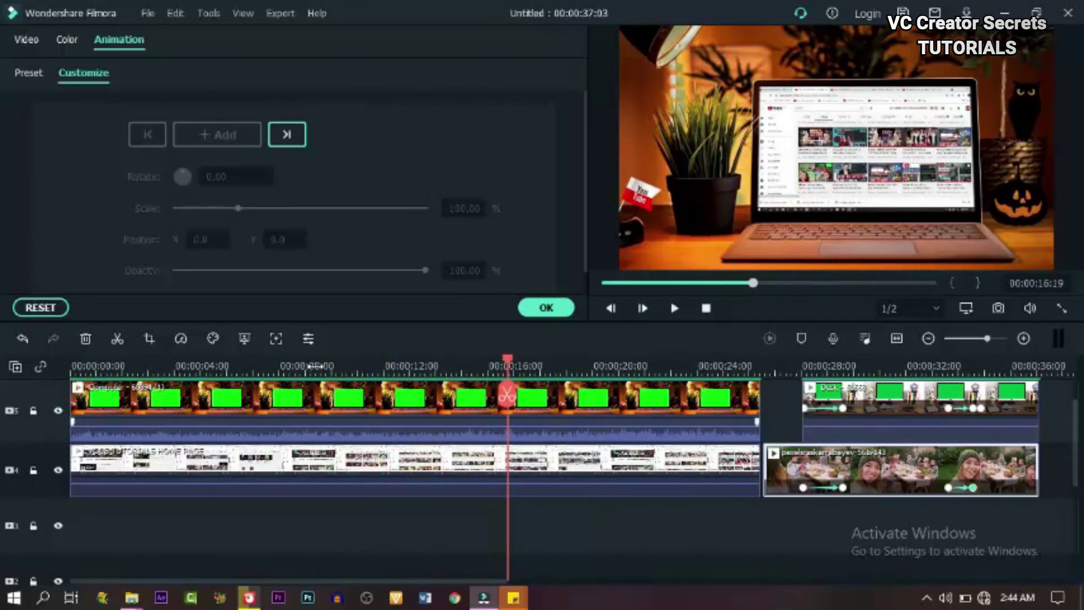
Speed the website recording clip on track 4 up to Fast 1.65x.
{"action": "left_click", "coordinate": [314, 365]}
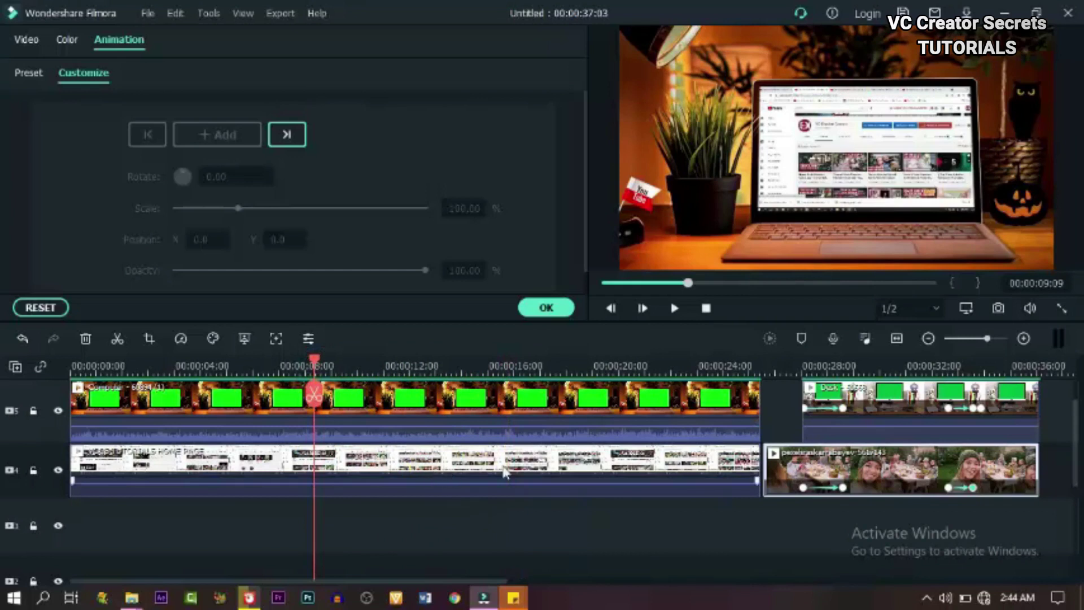
{"action": "left_click", "coordinate": [696, 460]}
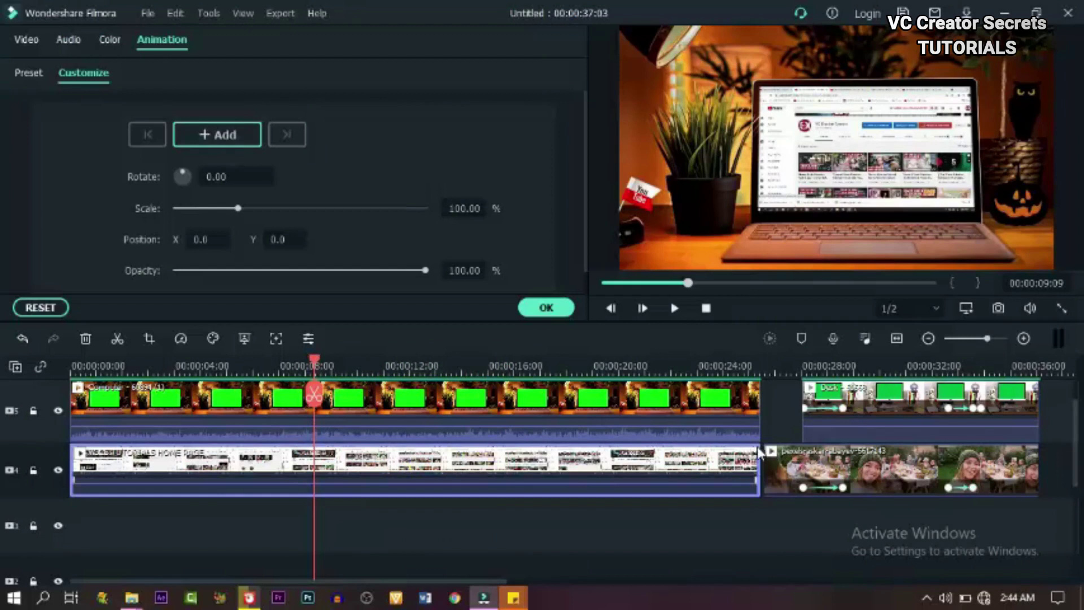
{"action": "left_click_drag", "start_coordinate": [757, 475], "coordinate": [484, 476]}
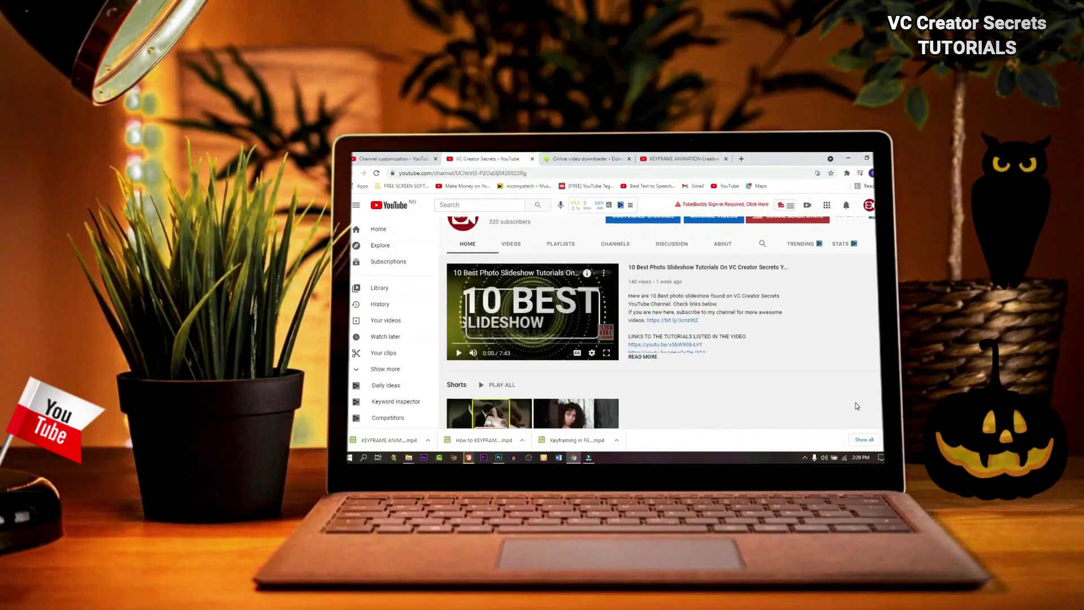
Scroll through the finished full-screen video with the website playing inside the laptop.
{"action": "scroll", "coordinate": [857, 406], "scroll_direction": "down", "scroll_amount": 10}
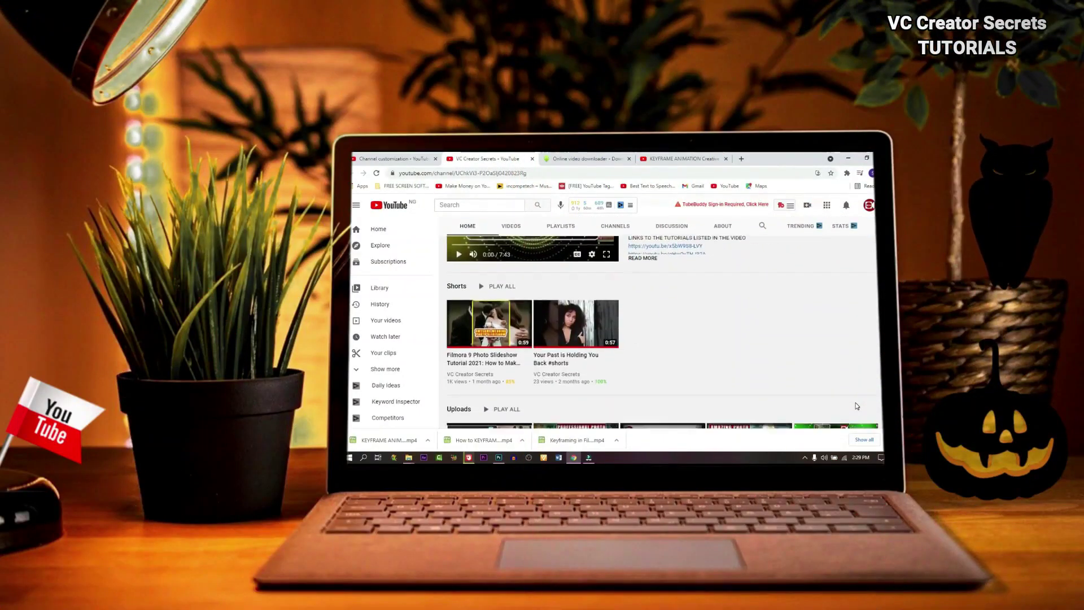
{"action": "scroll", "coordinate": [856, 406], "scroll_direction": "down", "scroll_amount": 5}
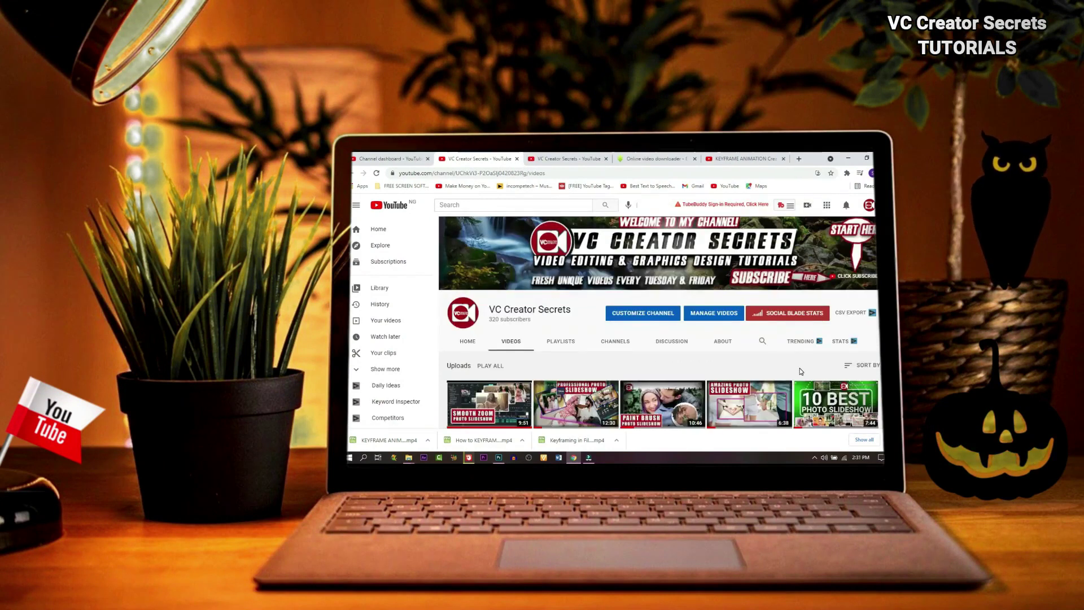
{"action": "scroll", "coordinate": [801, 371], "scroll_direction": "down", "scroll_amount": 3}
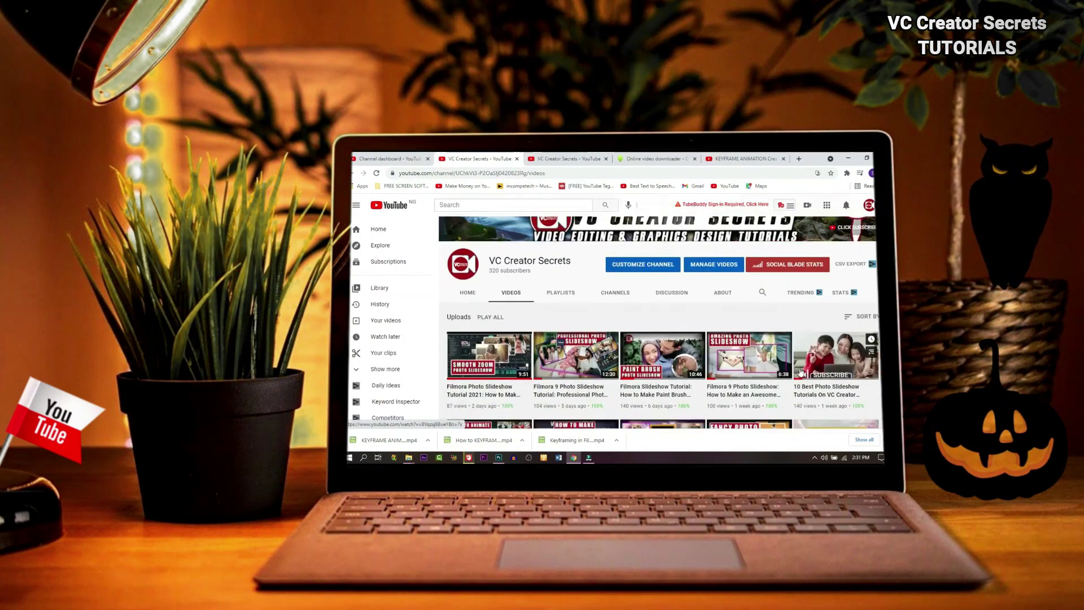